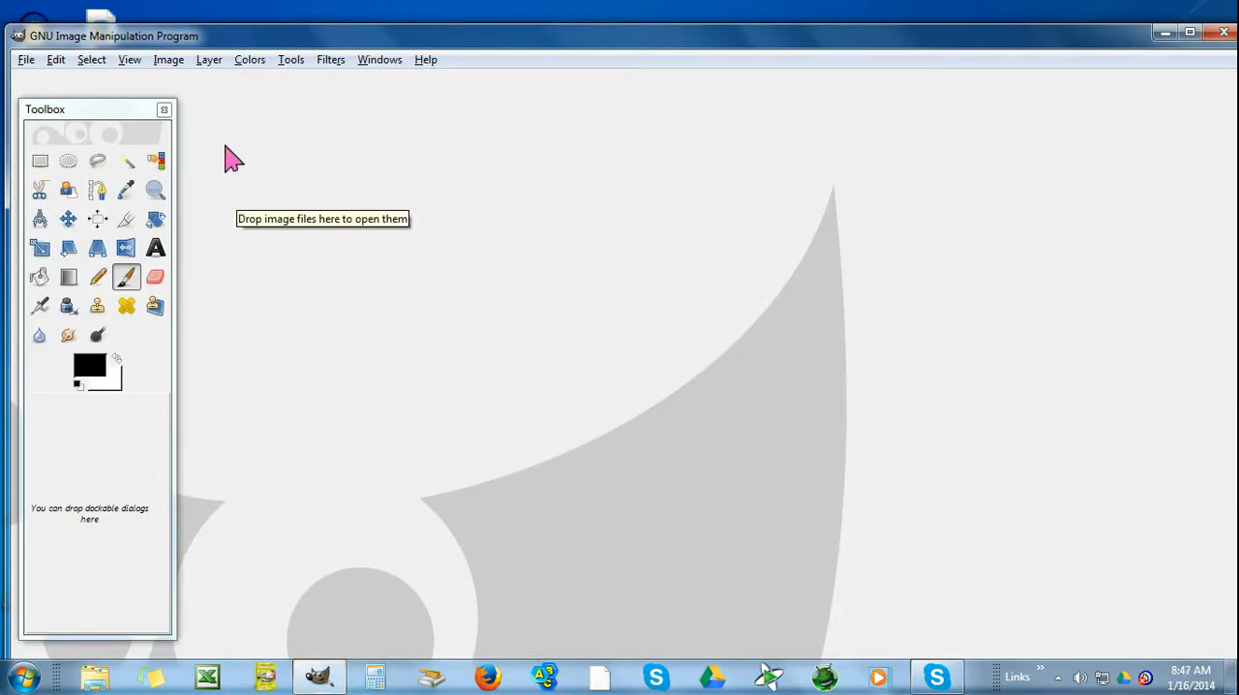
Create a new image 760 pixels wide and 100 pixels high
{"action": "left_click", "coordinate": [26, 59]}
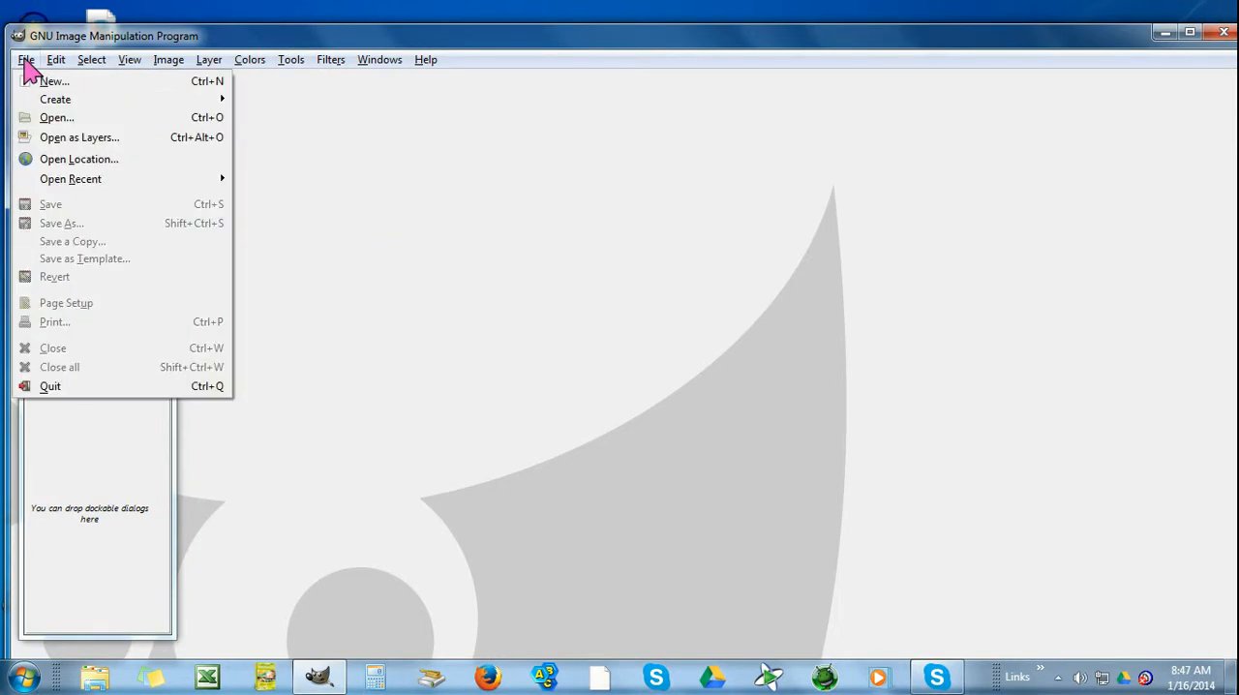
{"action": "left_click", "coordinate": [49, 82]}
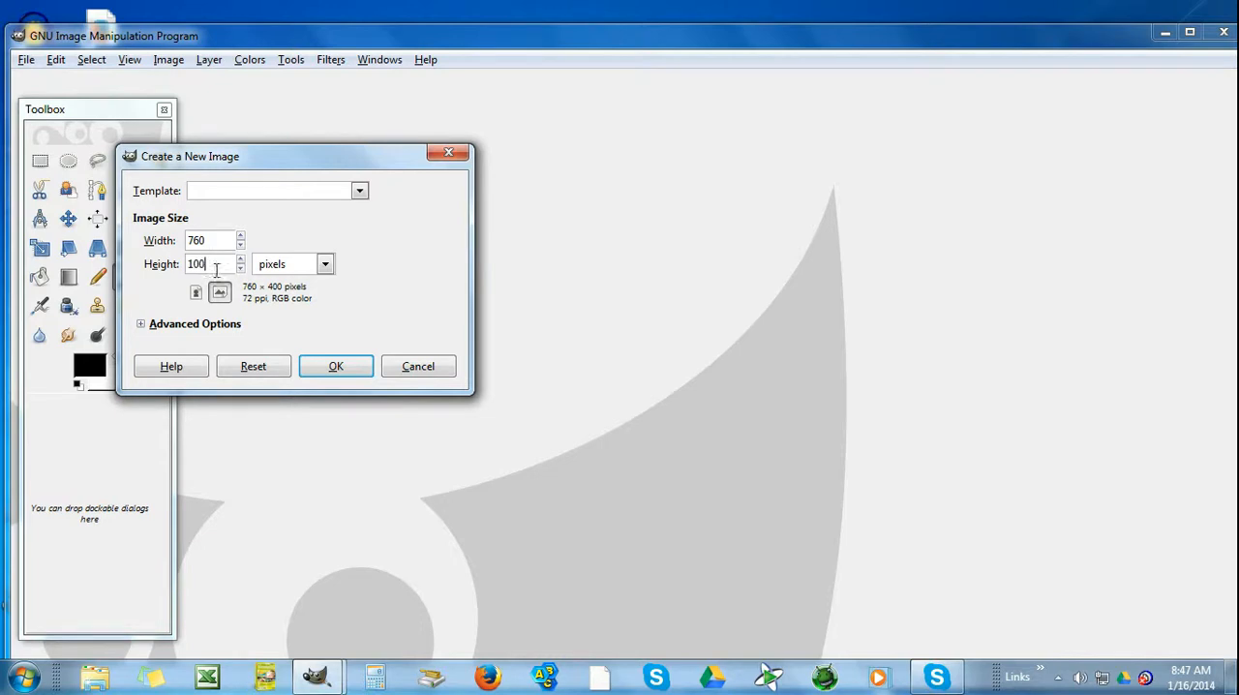
{"action": "left_click", "coordinate": [334, 370]}
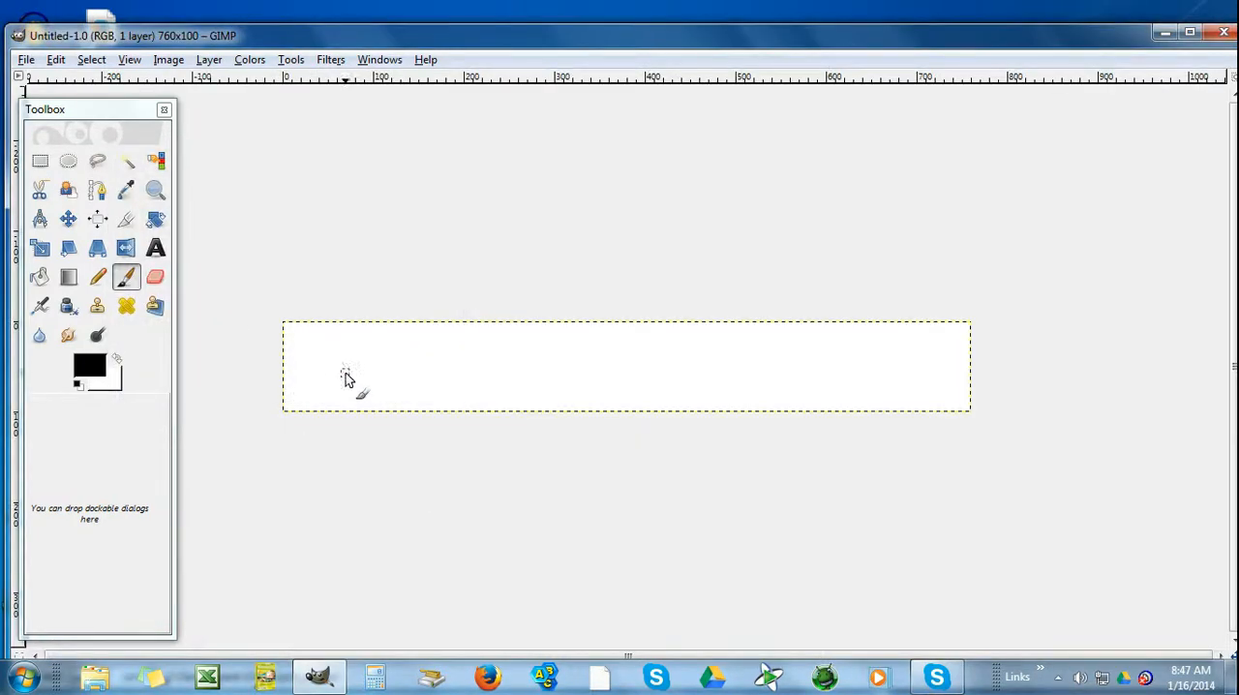
Open daisy background.jpg from the Desktop folder as a new layer in the image
{"action": "left_click", "coordinate": [26, 61]}
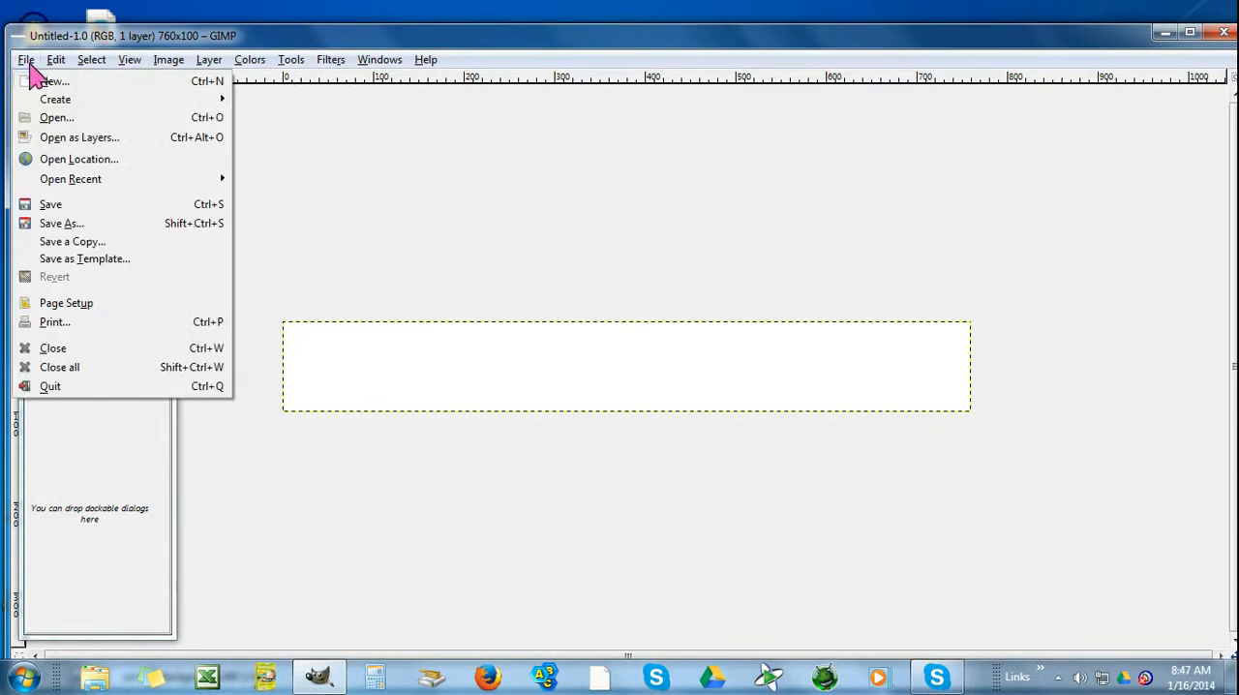
{"action": "left_click", "coordinate": [49, 138]}
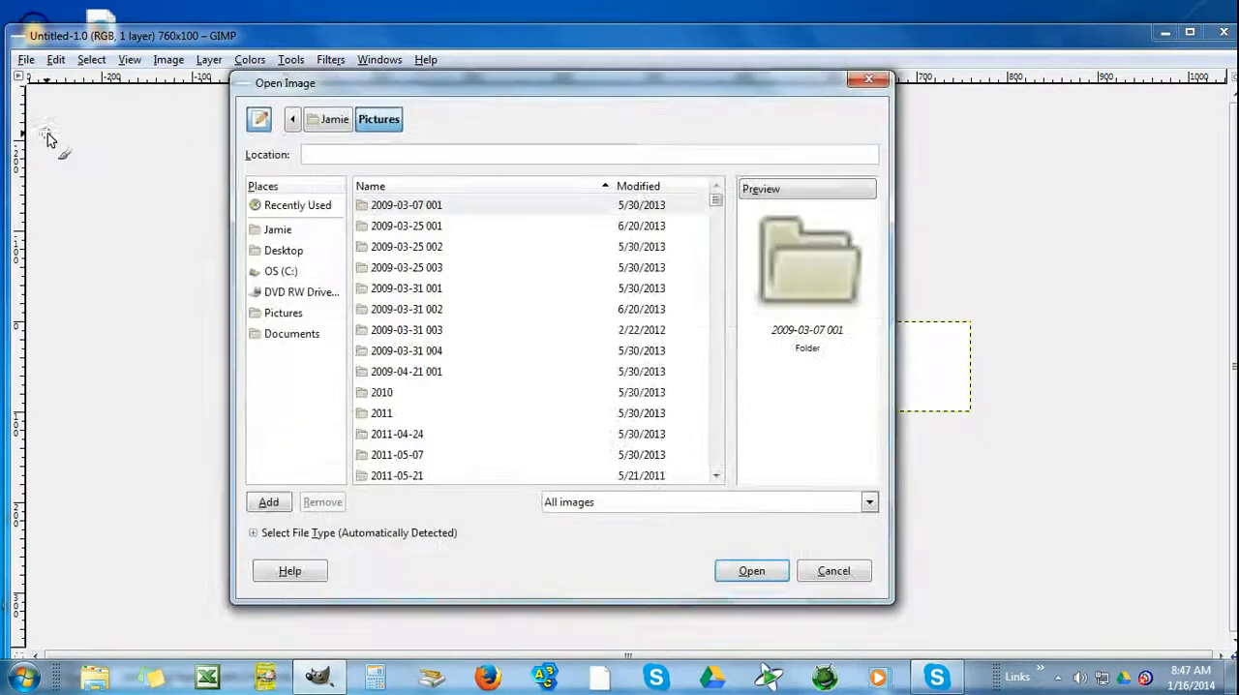
{"action": "left_click", "coordinate": [285, 254]}
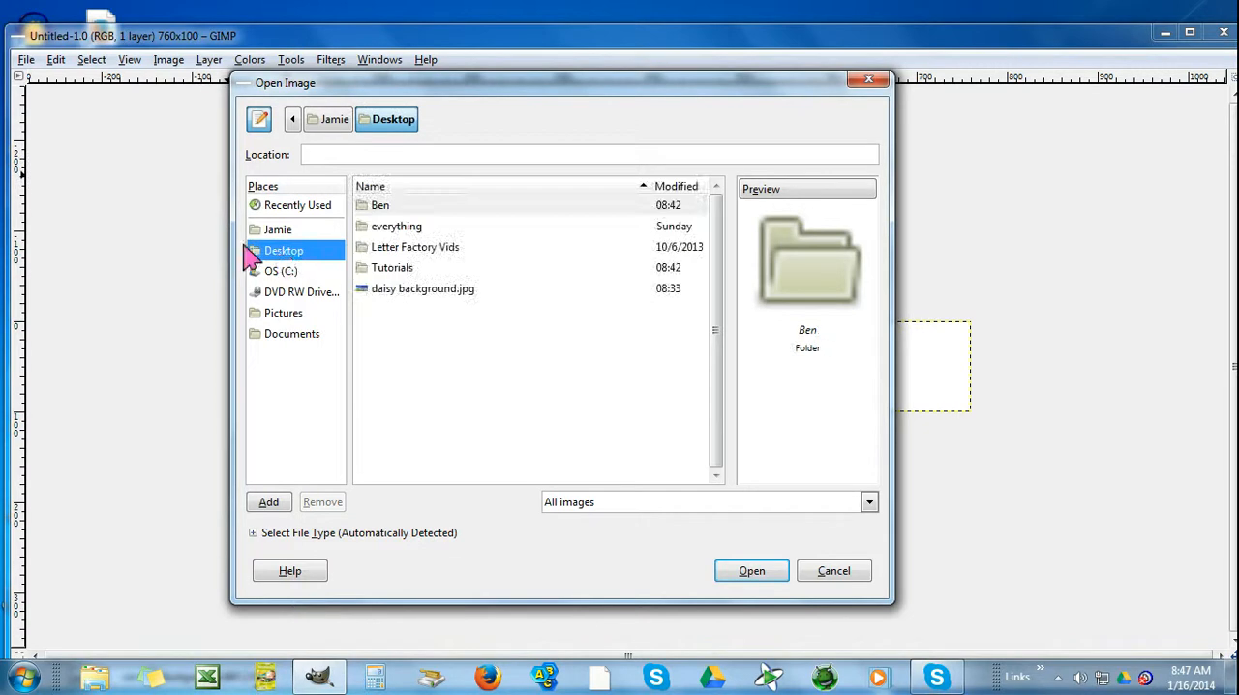
{"action": "double_click", "coordinate": [390, 290]}
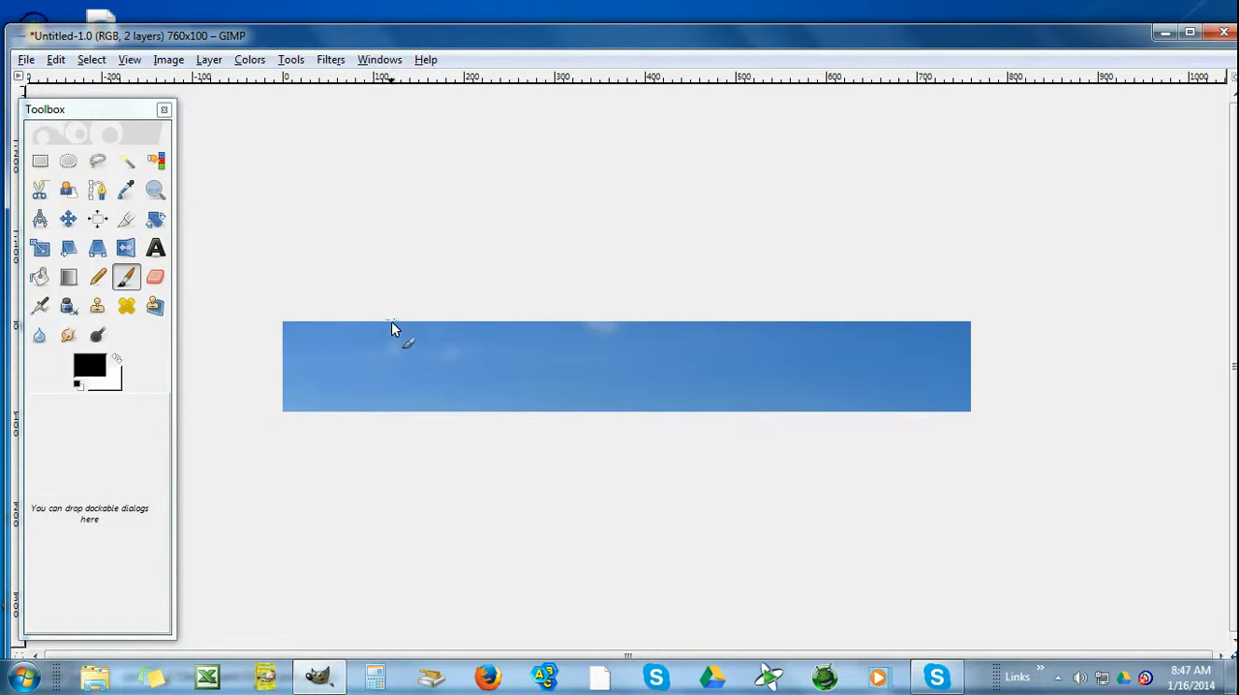
Scale the daisy background layer to about 776 × 312 pixels, positioned so its horizon and daisies fill the banner
{"action": "left_click", "coordinate": [40, 251]}
{"action": "left_click_drag", "start_coordinate": [216, 219], "coordinate": [639, 278]}
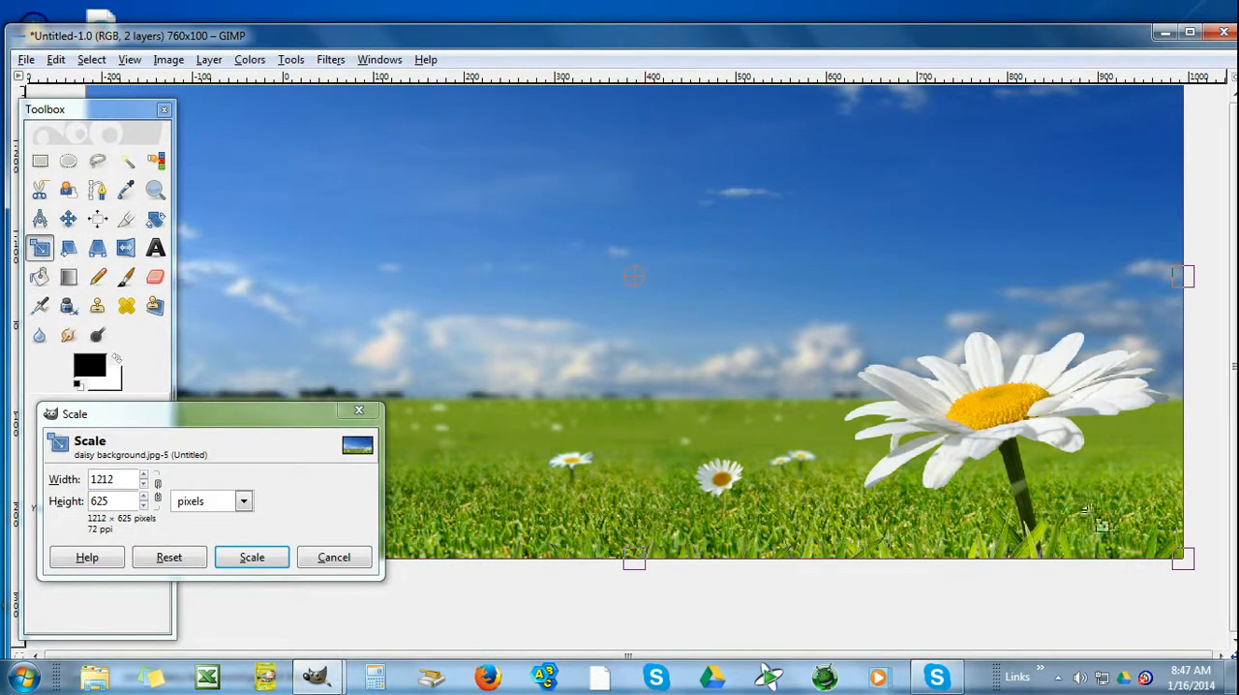
{"action": "left_click_drag", "start_coordinate": [1172, 557], "coordinate": [833, 262]}
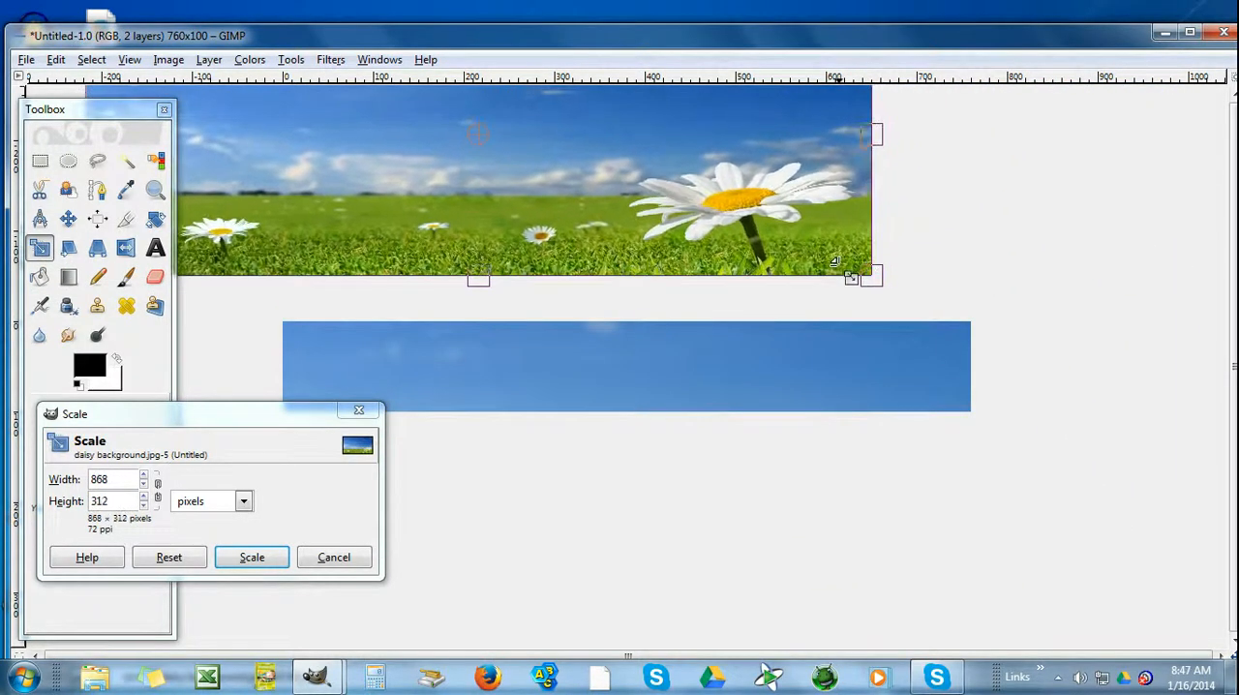
{"action": "left_click_drag", "start_coordinate": [482, 139], "coordinate": [602, 296]}
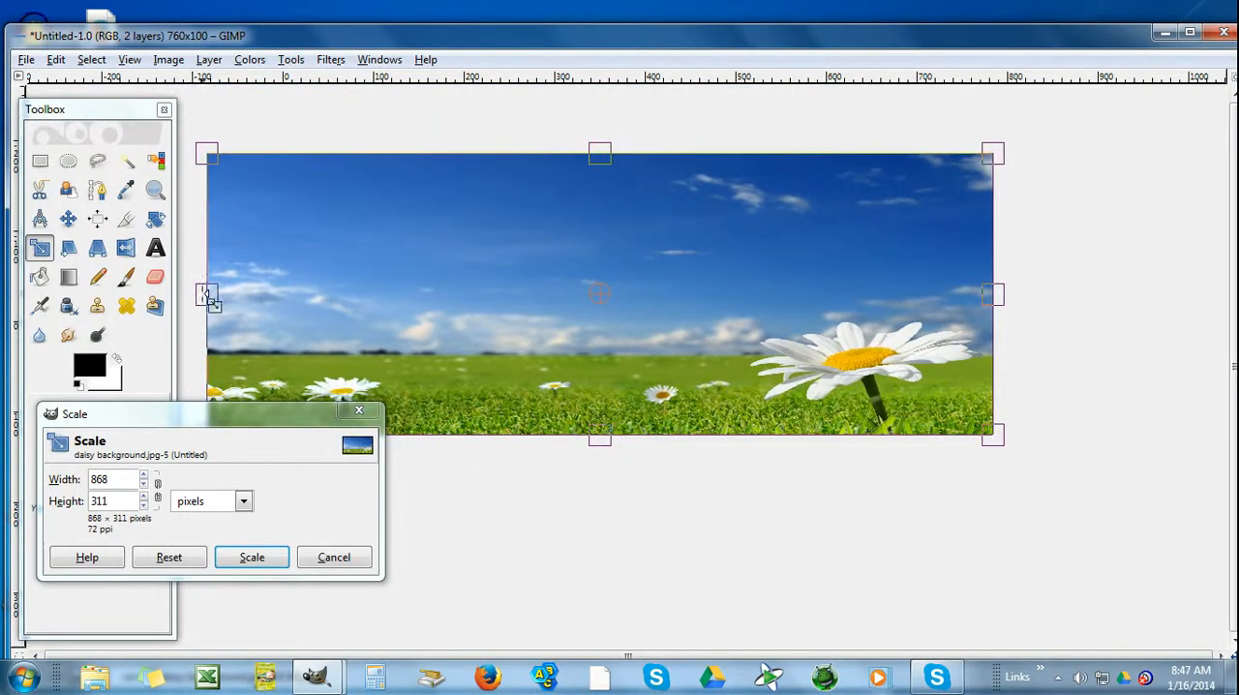
{"action": "left_click_drag", "start_coordinate": [226, 293], "coordinate": [311, 287]}
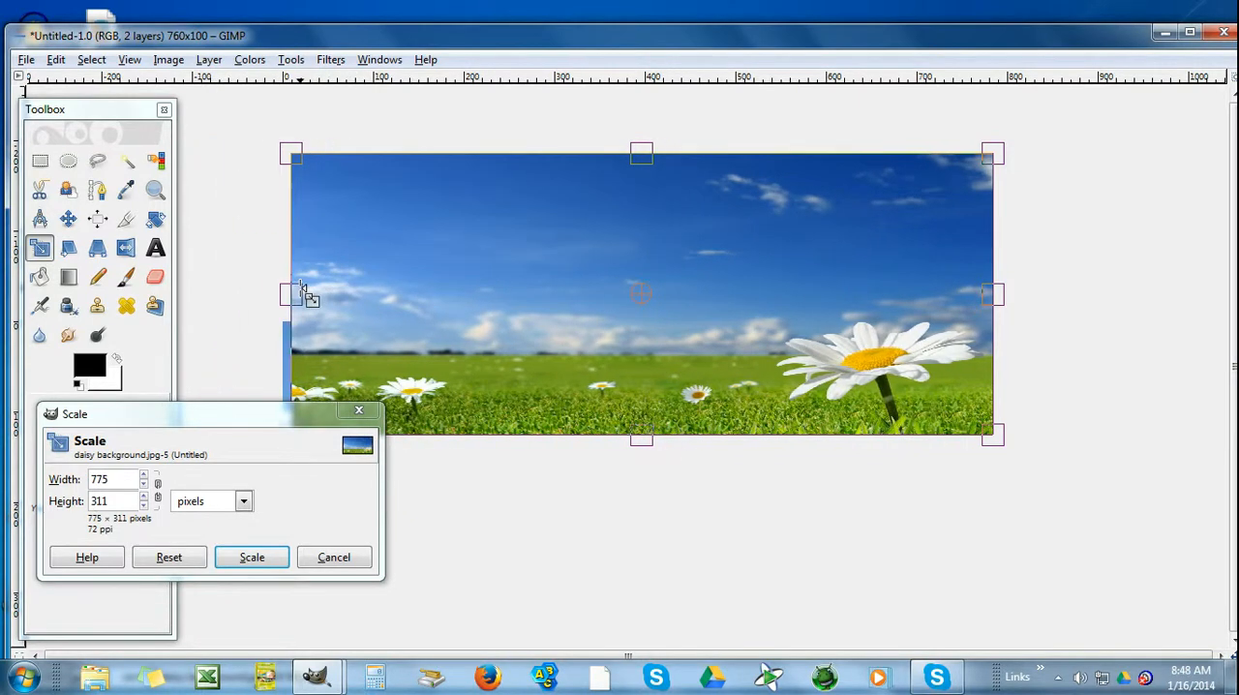
{"action": "mouse_move", "coordinate": [944, 323]}
{"action": "left_mouse_down"}
{"action": "mouse_move", "coordinate": [893, 310]}
{"action": "mouse_move", "coordinate": [943, 312]}
{"action": "left_mouse_up"}
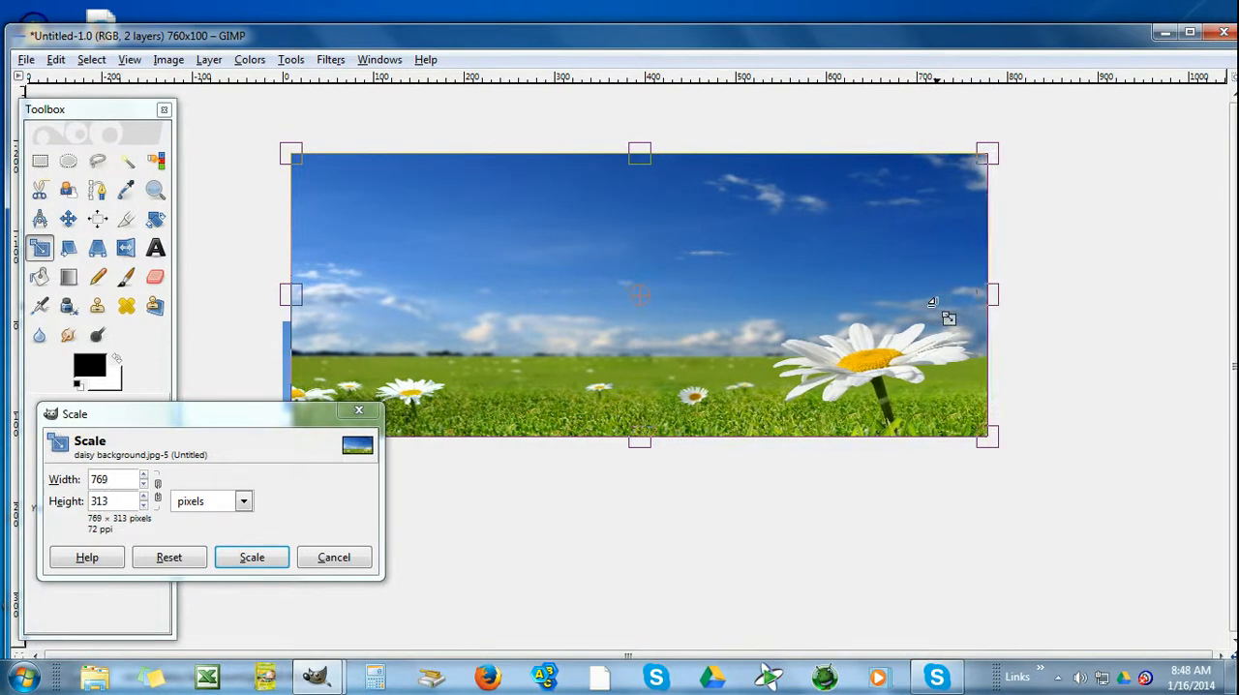
{"action": "left_click_drag", "start_coordinate": [329, 319], "coordinate": [320, 309]}
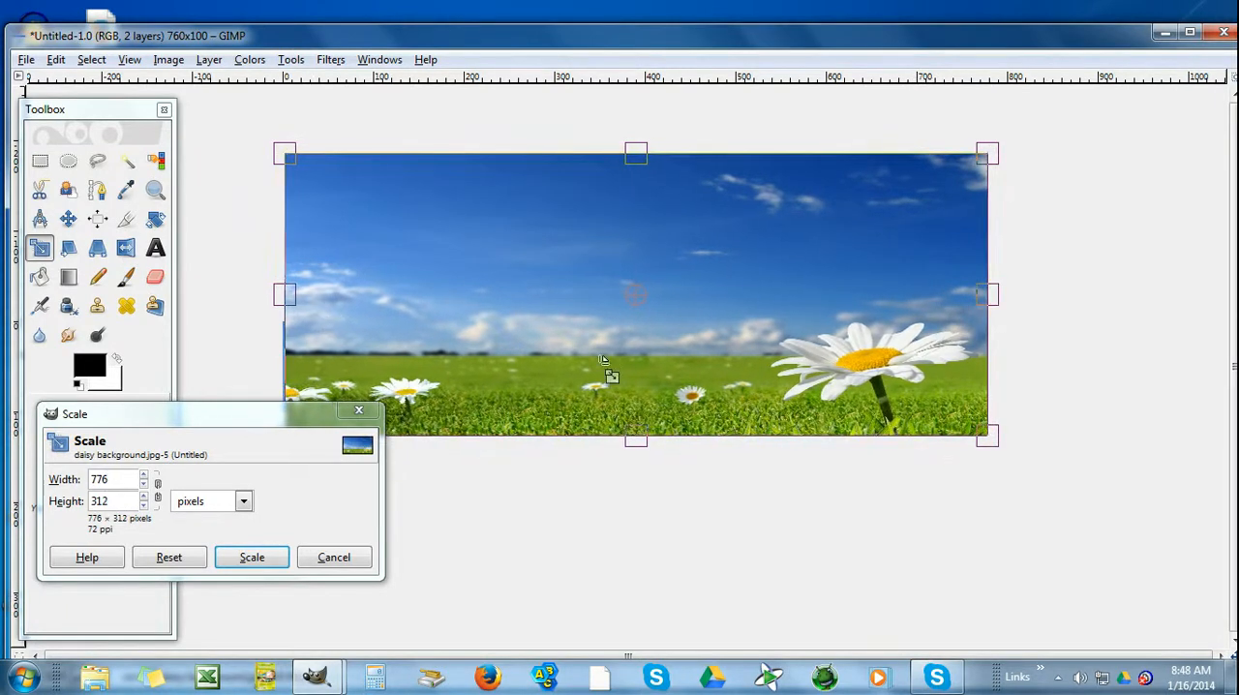
{"action": "left_click", "coordinate": [257, 560]}
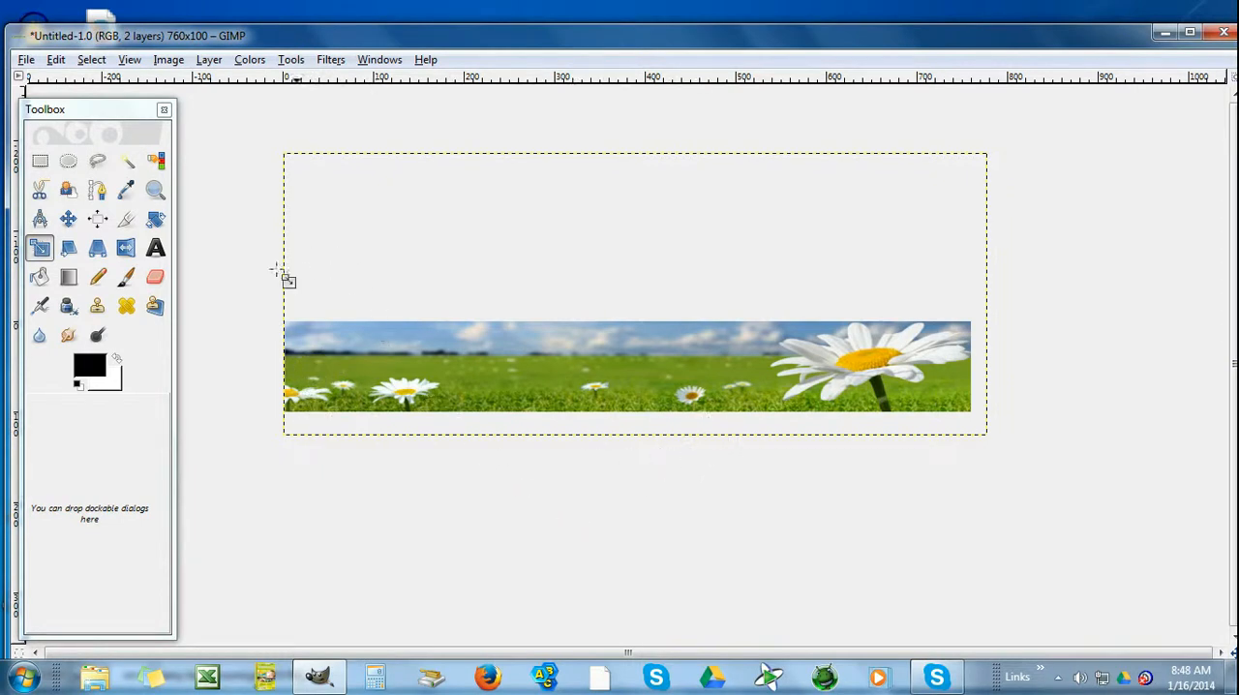
Add the text "Daisy's Delight" in a text frame spanning the banner from its left edge to the large daisy
{"action": "left_click", "coordinate": [156, 250]}
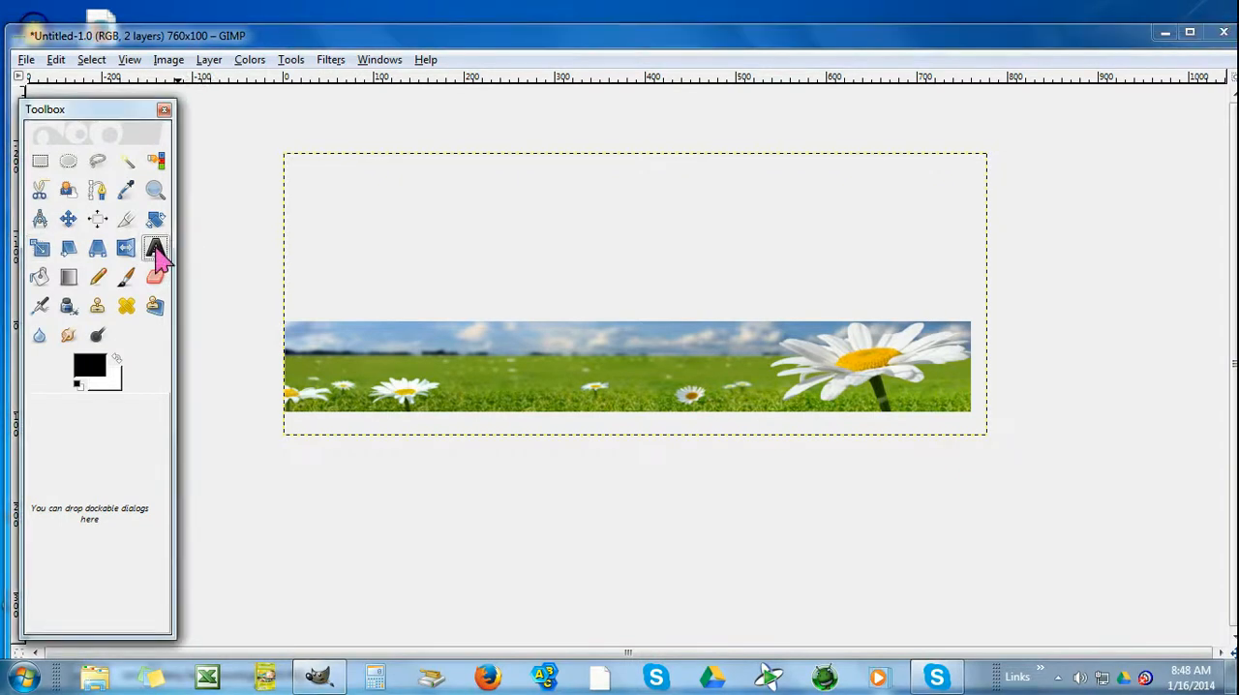
{"action": "double_click", "coordinate": [156, 250]}
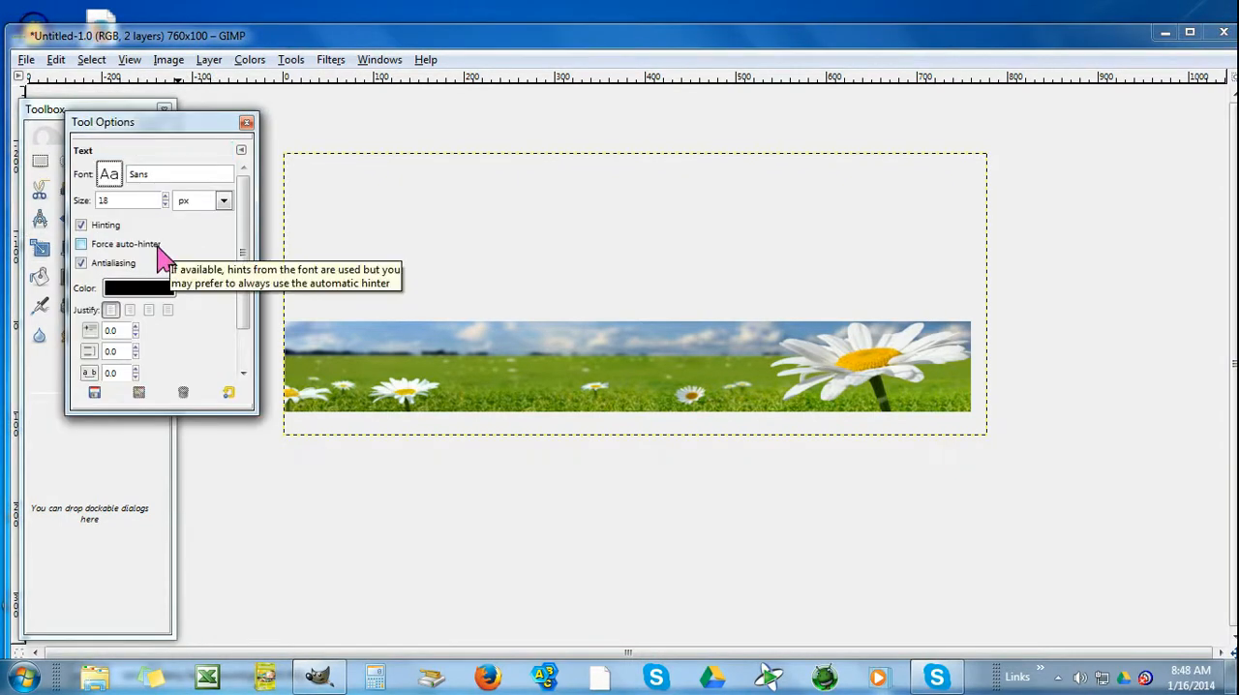
{"action": "left_click", "coordinate": [290, 327]}
{"action": "left_click_drag", "start_coordinate": [742, 401], "coordinate": [773, 409]}
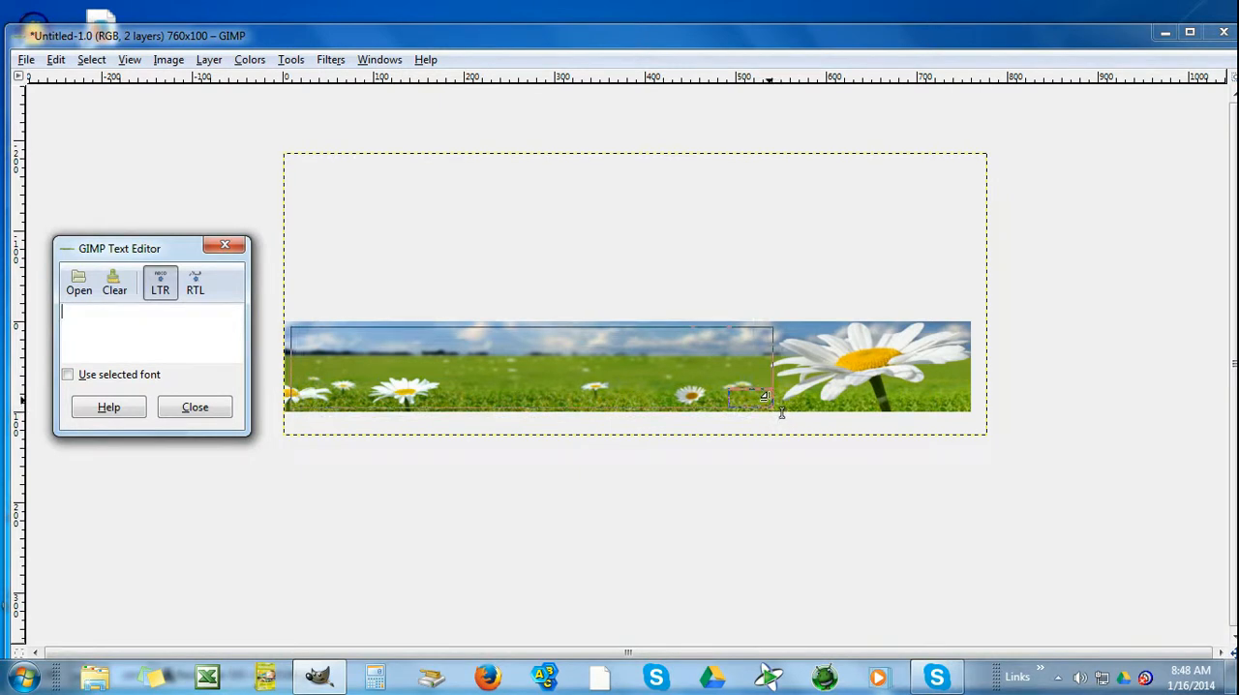
{"action": "type", "text": "Dais"}
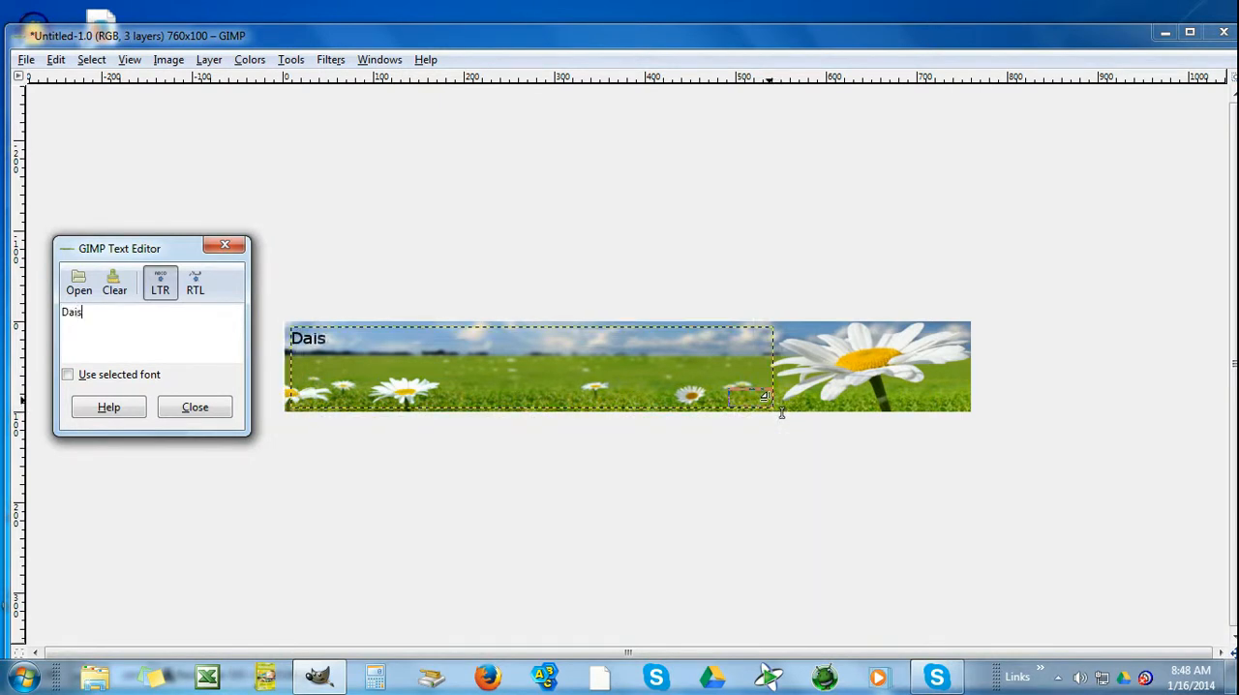
{"action": "type", "text": "y's Delight"}
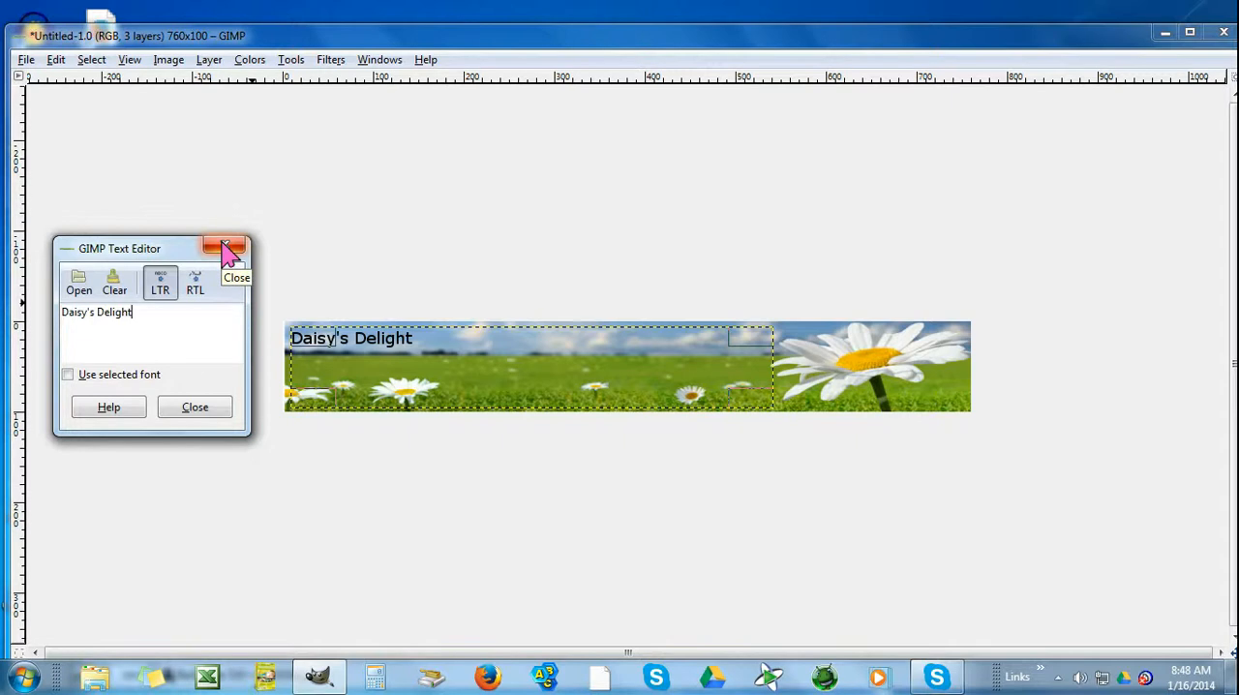
Set the "Daisy's Delight" title in the SassyBlogger Medium font and centre it within its frame
{"action": "left_click_drag", "start_coordinate": [155, 318], "coordinate": [60, 314]}
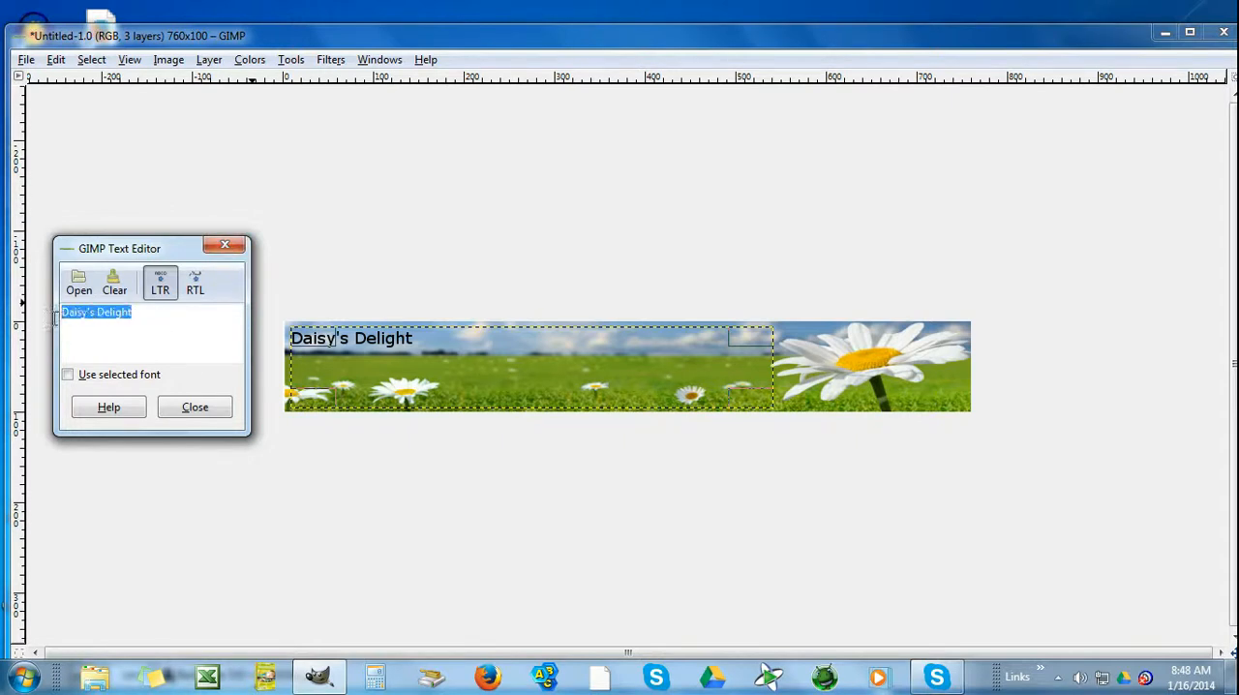
{"action": "left_click", "coordinate": [227, 248]}
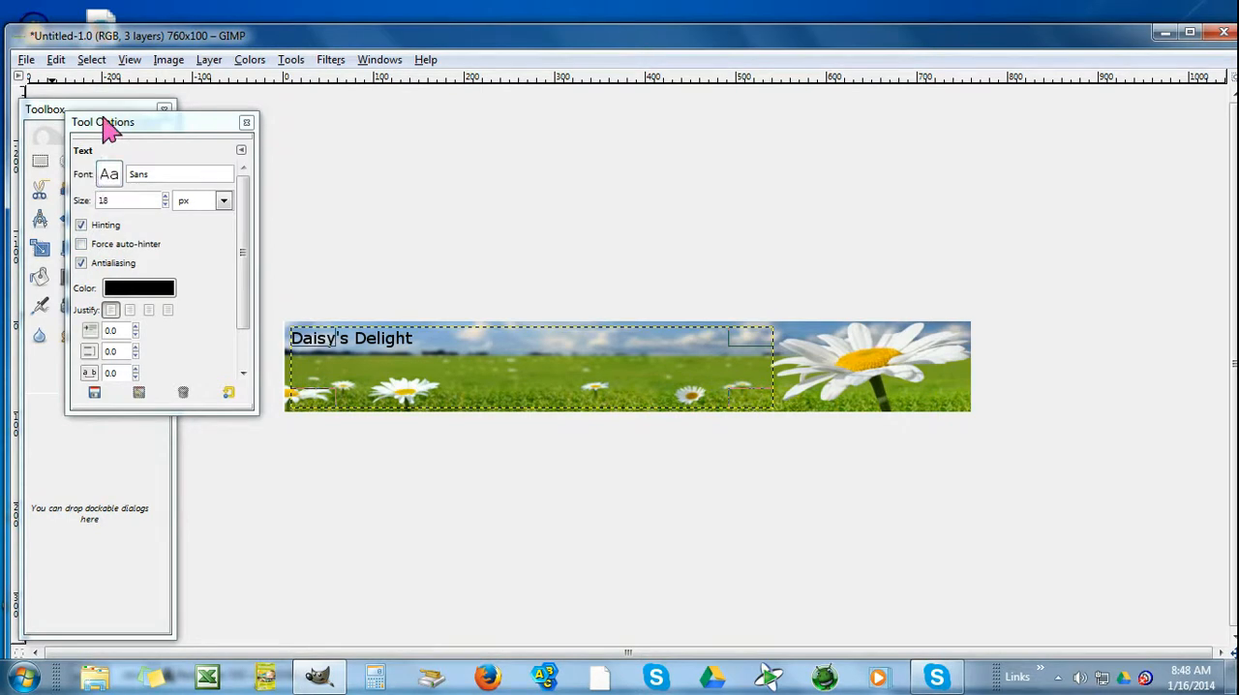
{"action": "left_click", "coordinate": [110, 180]}
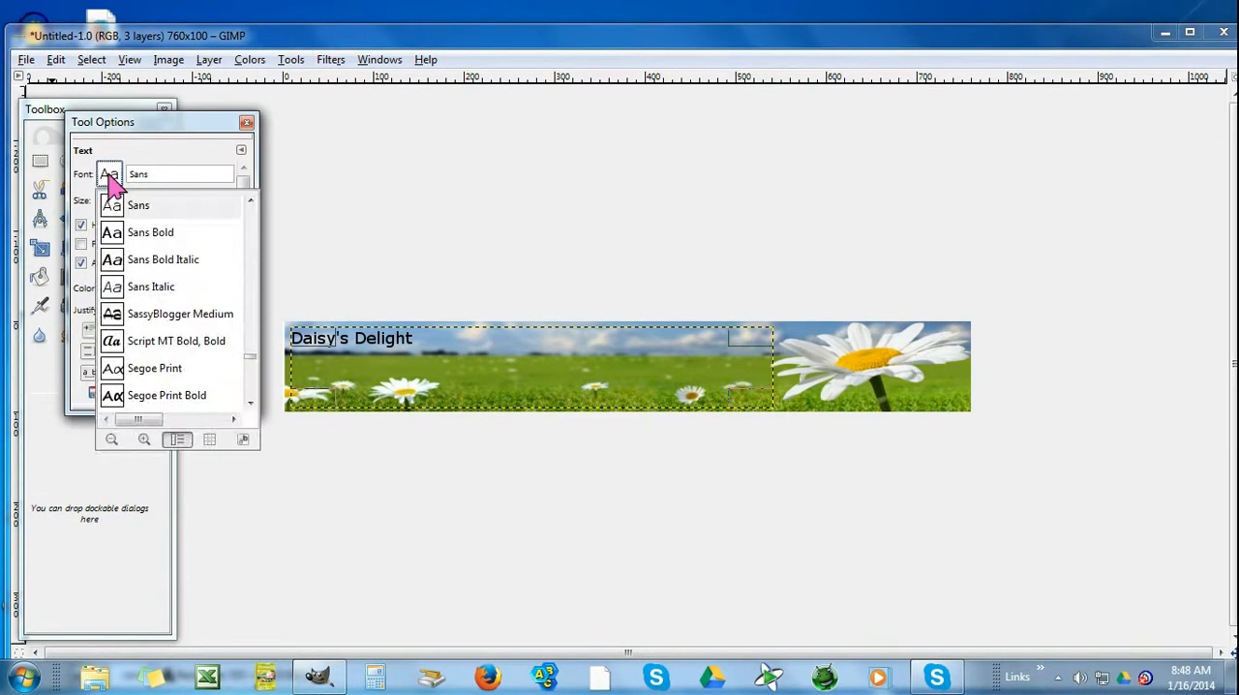
{"action": "left_click", "coordinate": [115, 316]}
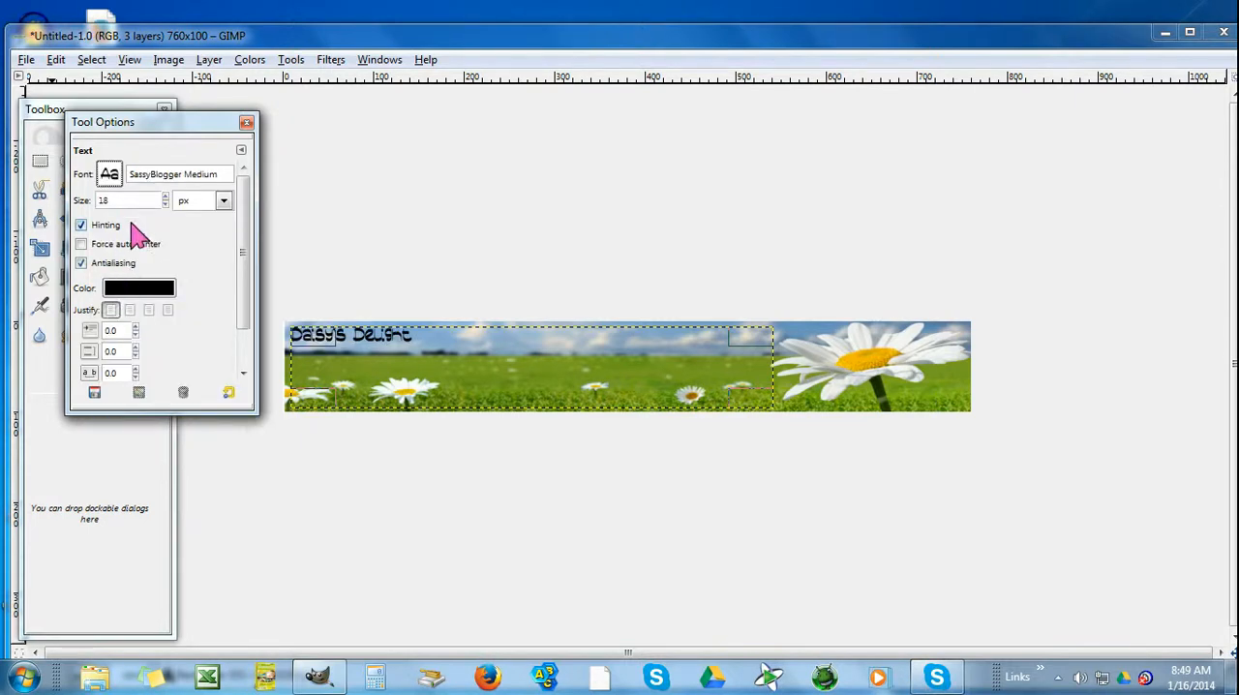
{"action": "left_click", "coordinate": [149, 311]}
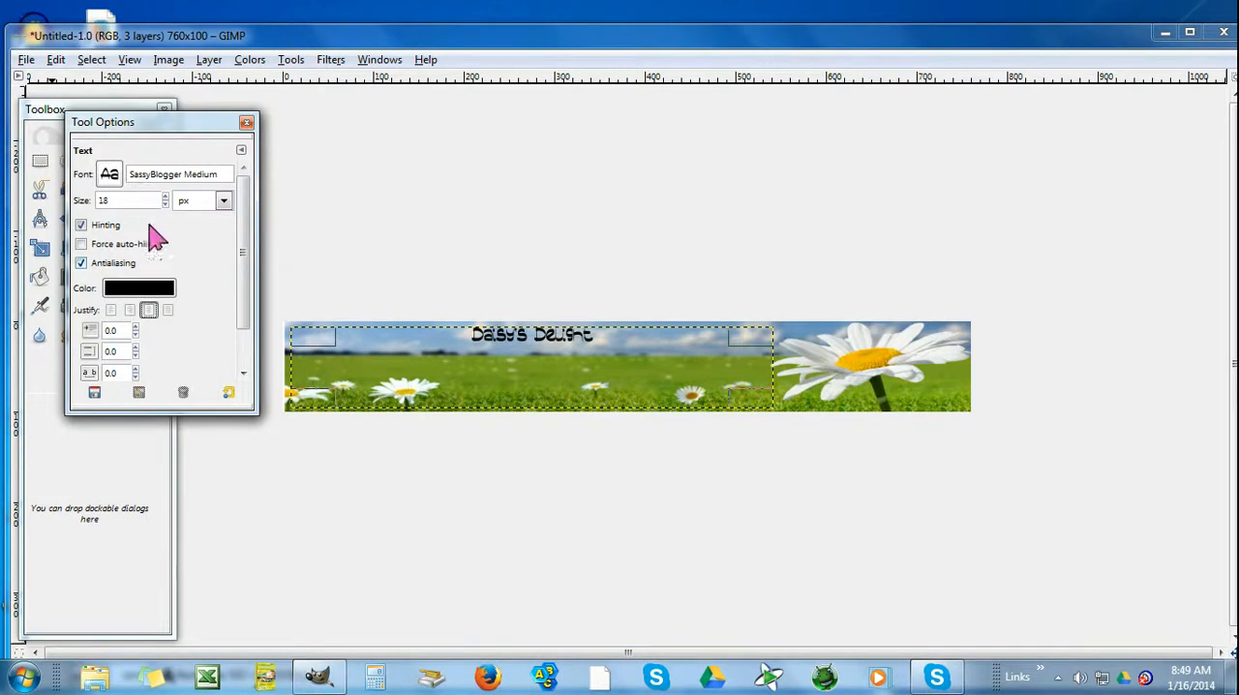
Set the title's font size to 59 px and close the text options
{"action": "left_click", "coordinate": [165, 198]}
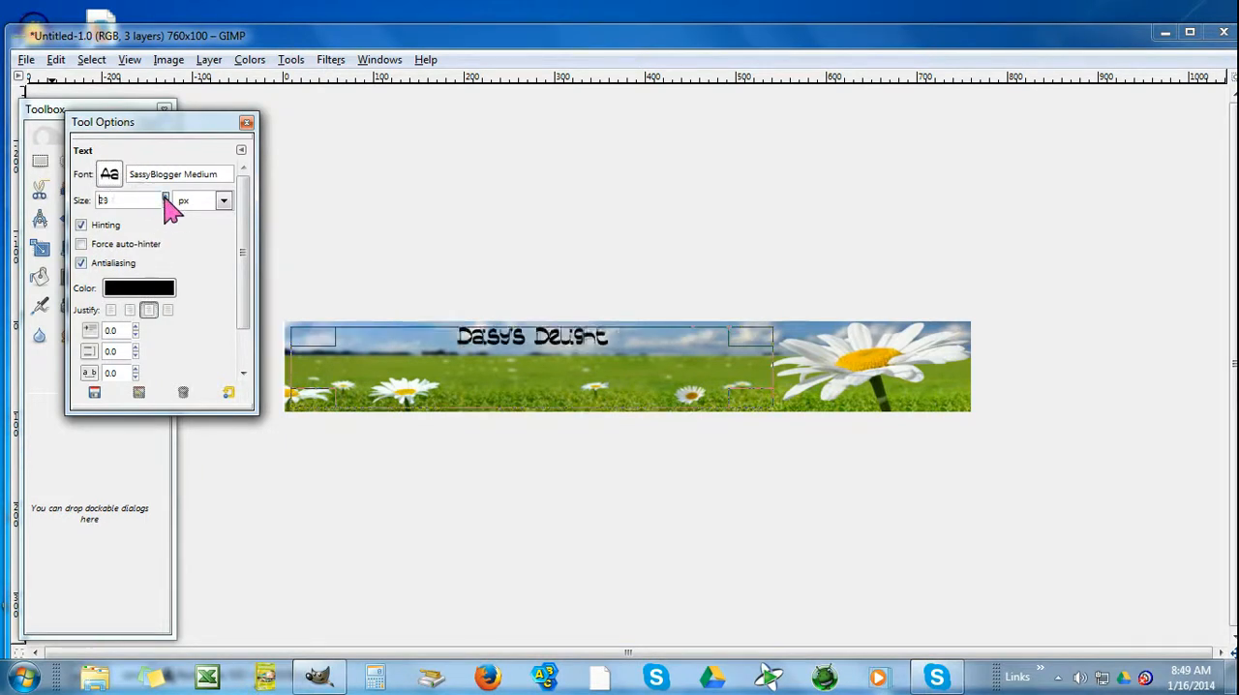
{"action": "left_click", "coordinate": [166, 204]}
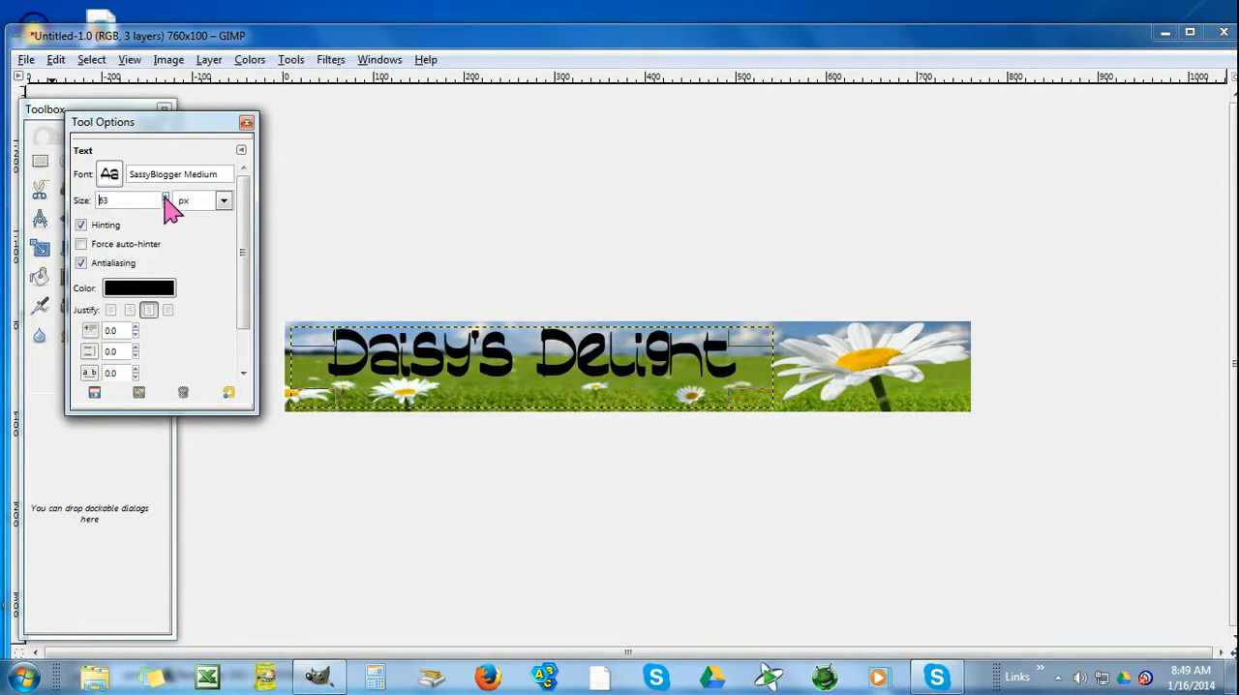
{"action": "left_click", "coordinate": [166, 199]}
{"action": "left_click", "coordinate": [166, 205]}
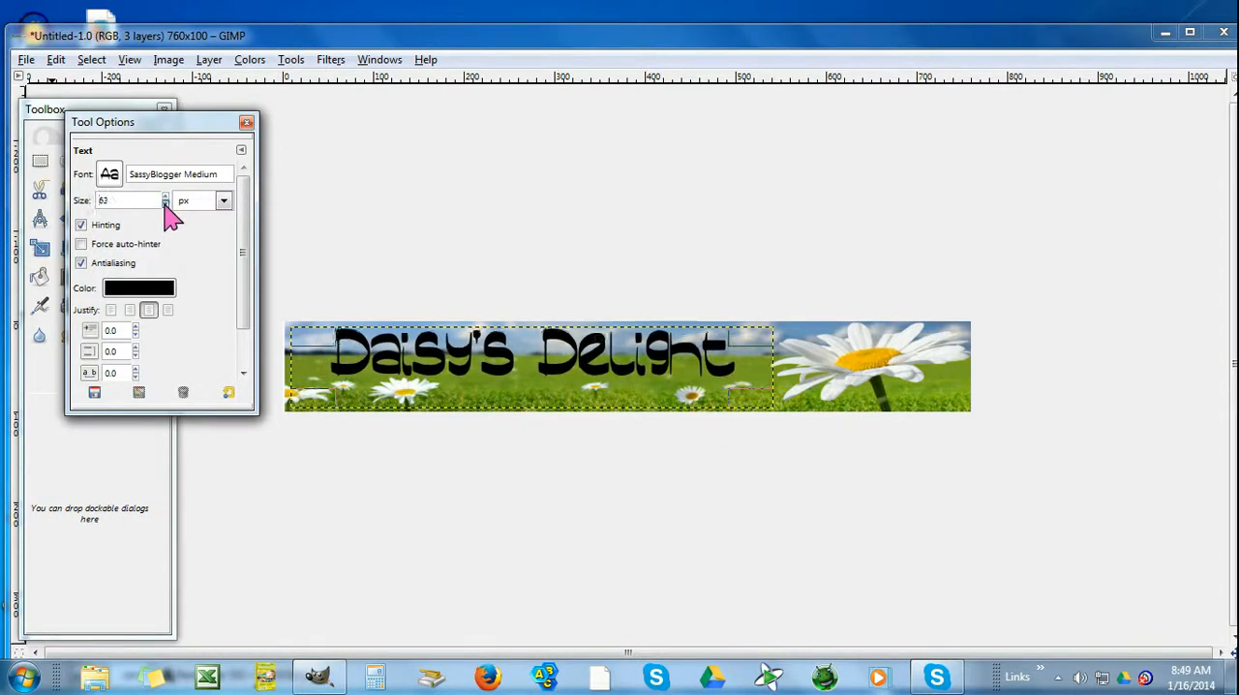
{"action": "left_click", "coordinate": [165, 205]}
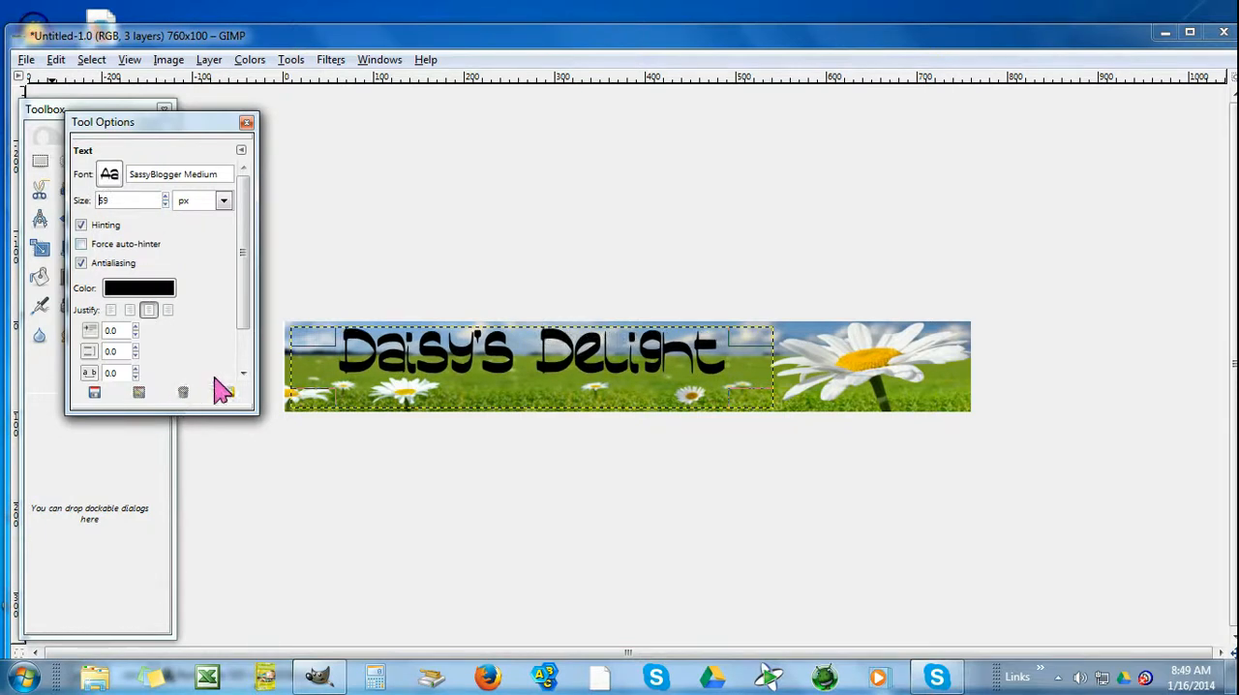
{"action": "left_click", "coordinate": [247, 124]}
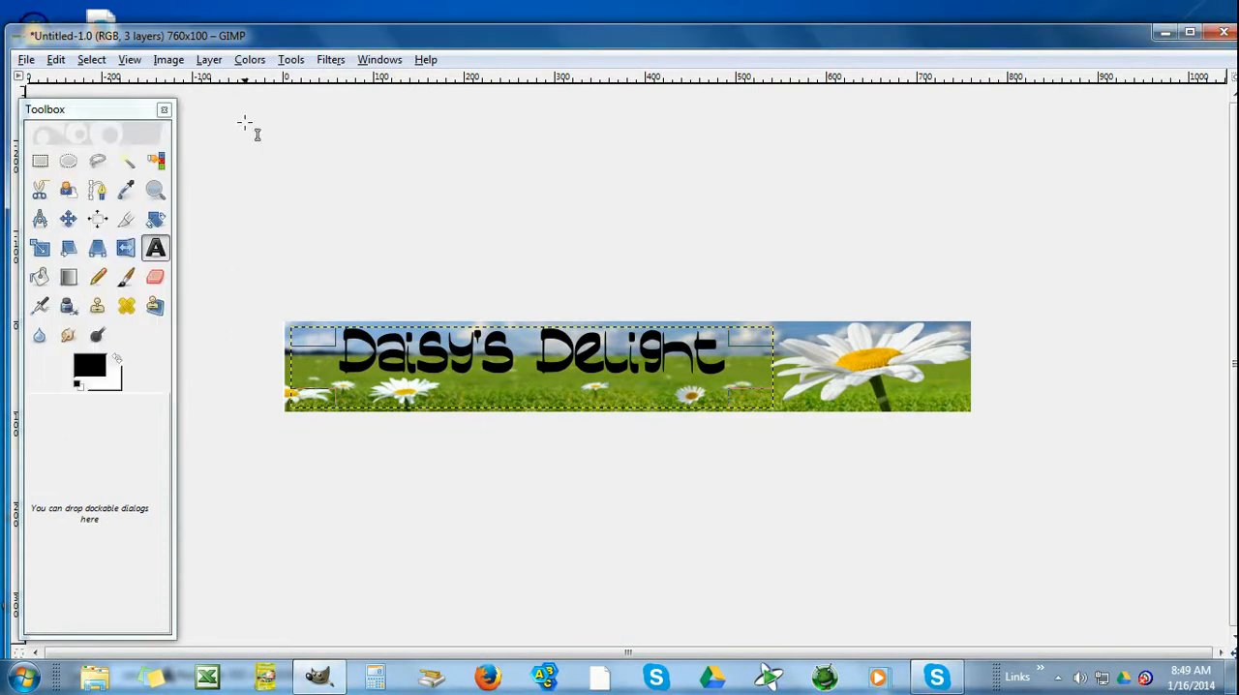
Add the tagline "Unique Gifts Made With Love" in a new wide text frame drawn below the banner
{"action": "double_click", "coordinate": [155, 250]}
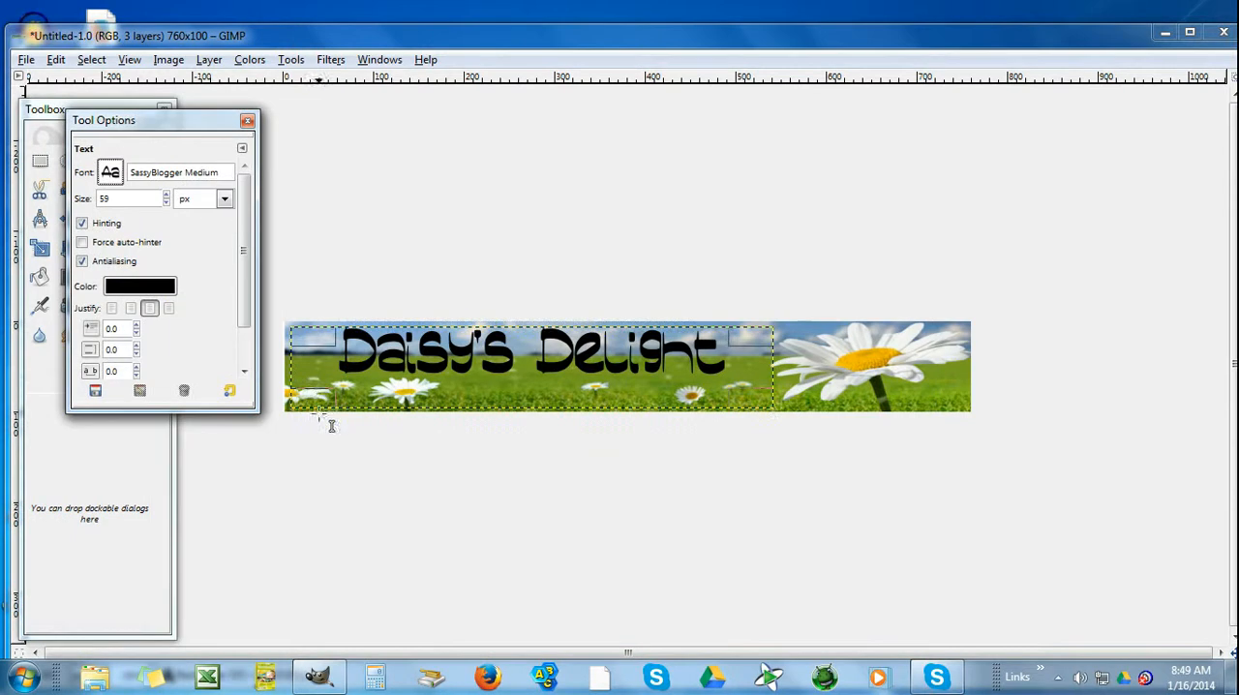
{"action": "left_click_drag", "start_coordinate": [309, 451], "coordinate": [815, 528]}
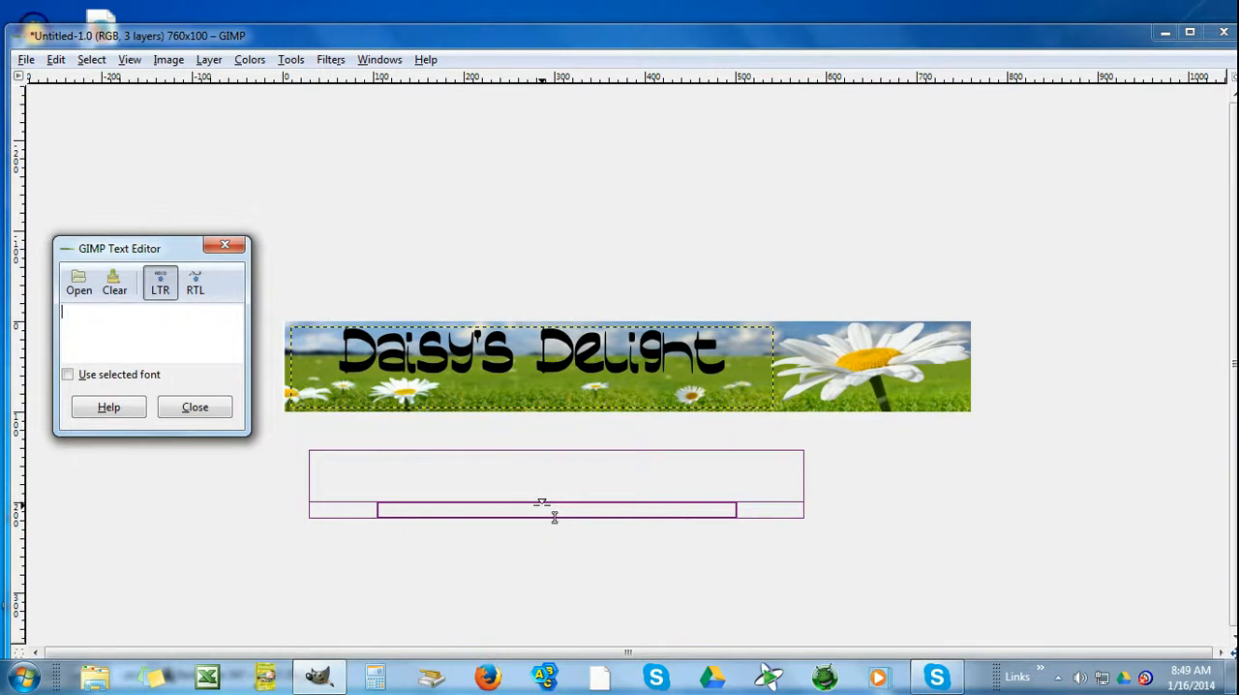
{"action": "type", "text": "Unique Gifts Made With Love"}
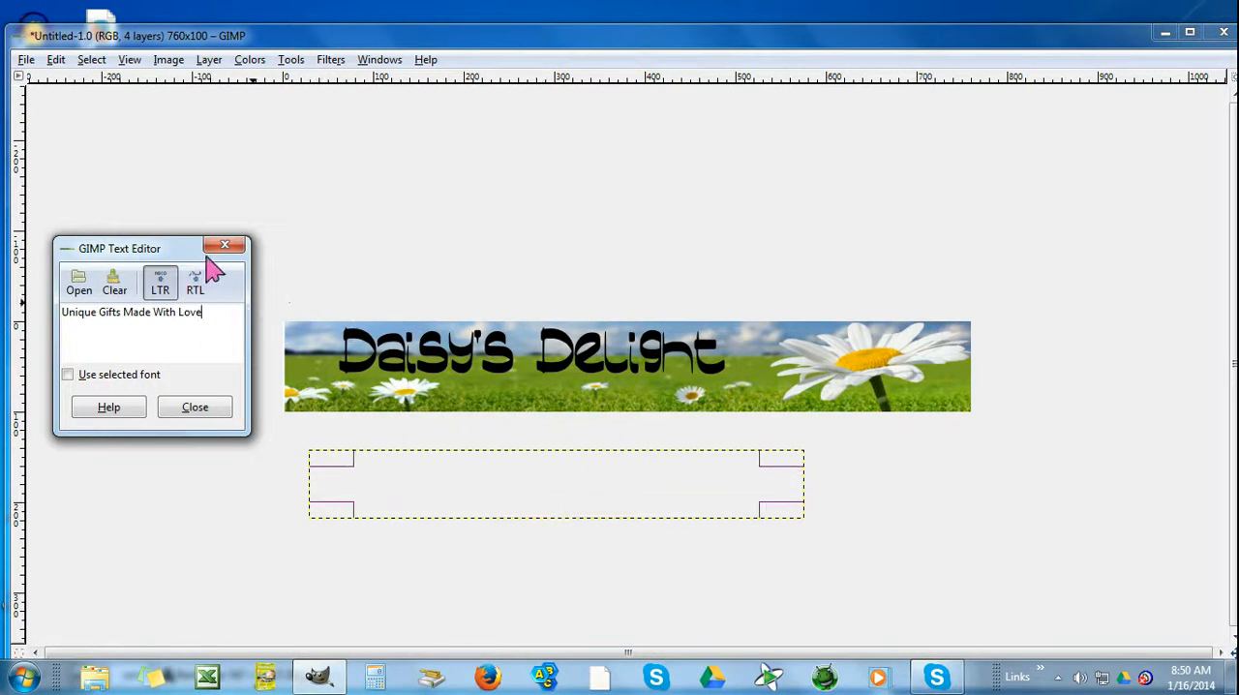
{"action": "left_click", "coordinate": [233, 249]}
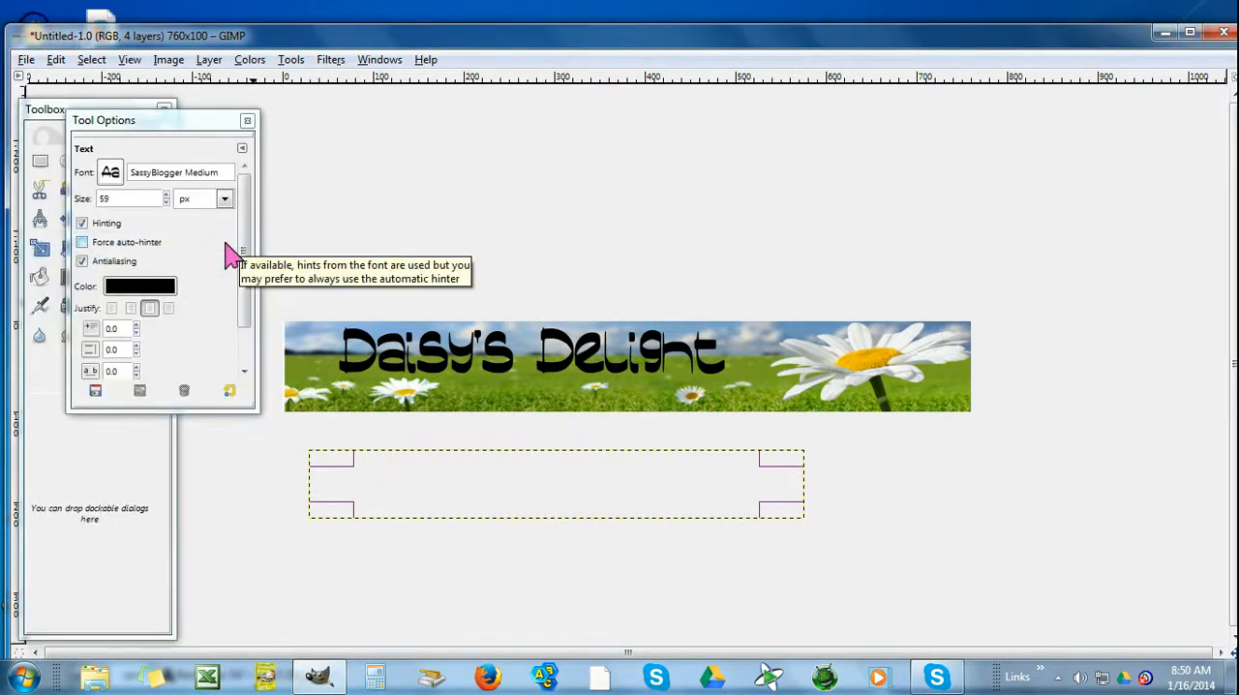
Set the tagline's font to Purple shadow
{"action": "left_click", "coordinate": [111, 175]}
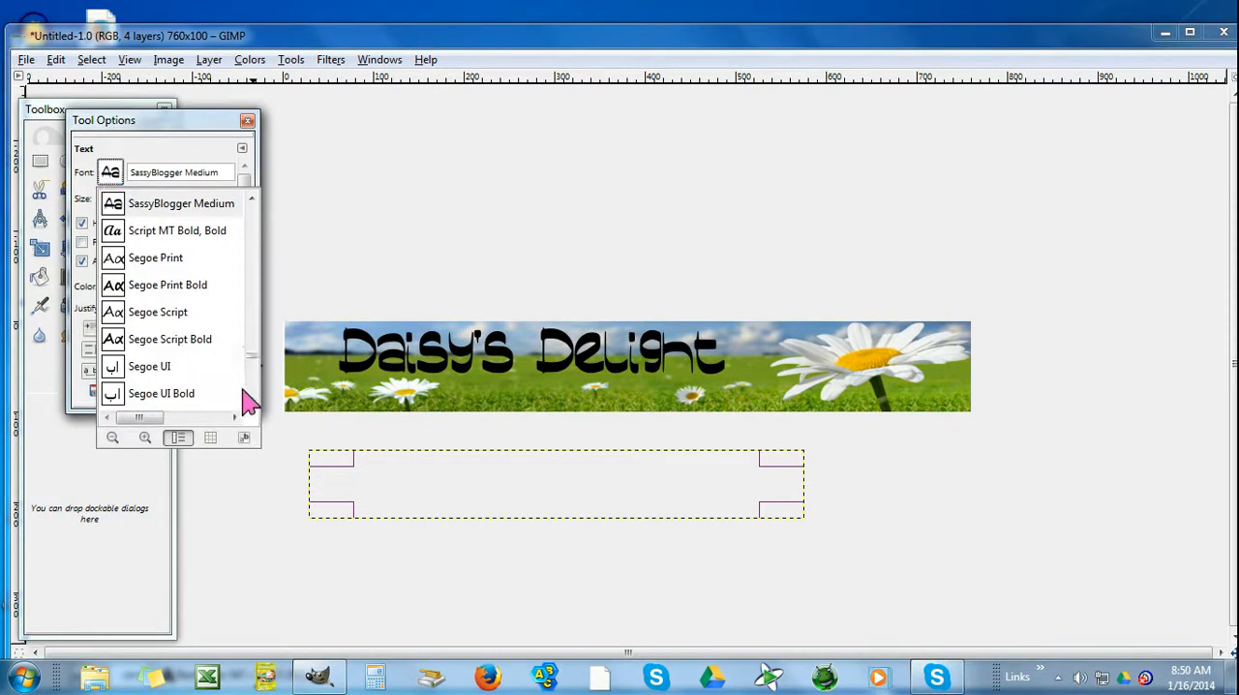
{"action": "left_click", "coordinate": [251, 401]}
{"action": "left_click", "coordinate": [252, 401]}
{"action": "left_click", "coordinate": [250, 401]}
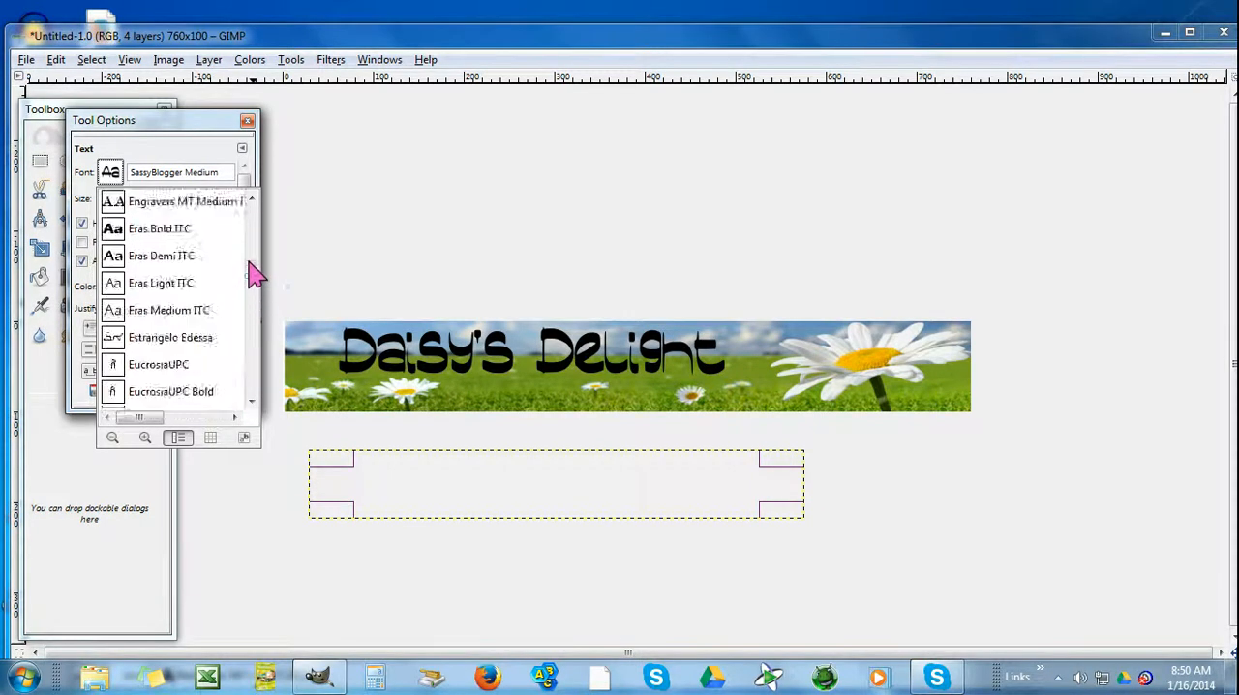
{"action": "left_click_drag", "start_coordinate": [249, 255], "coordinate": [249, 292]}
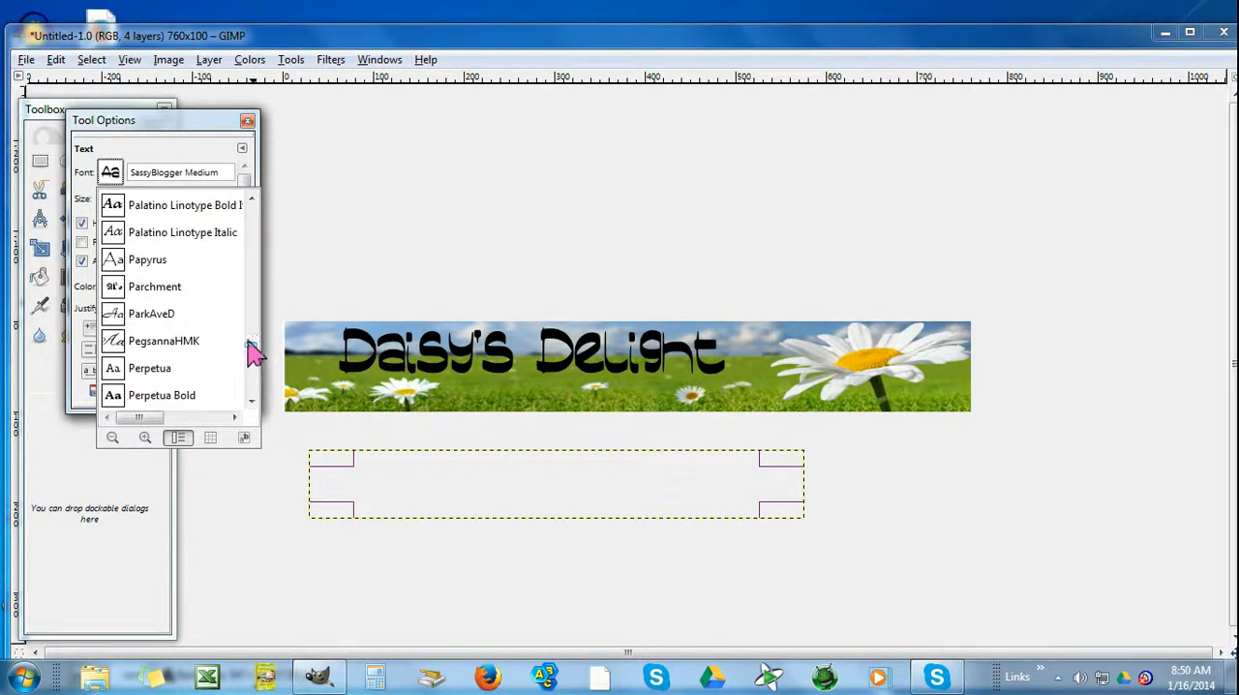
{"action": "left_click", "coordinate": [250, 401]}
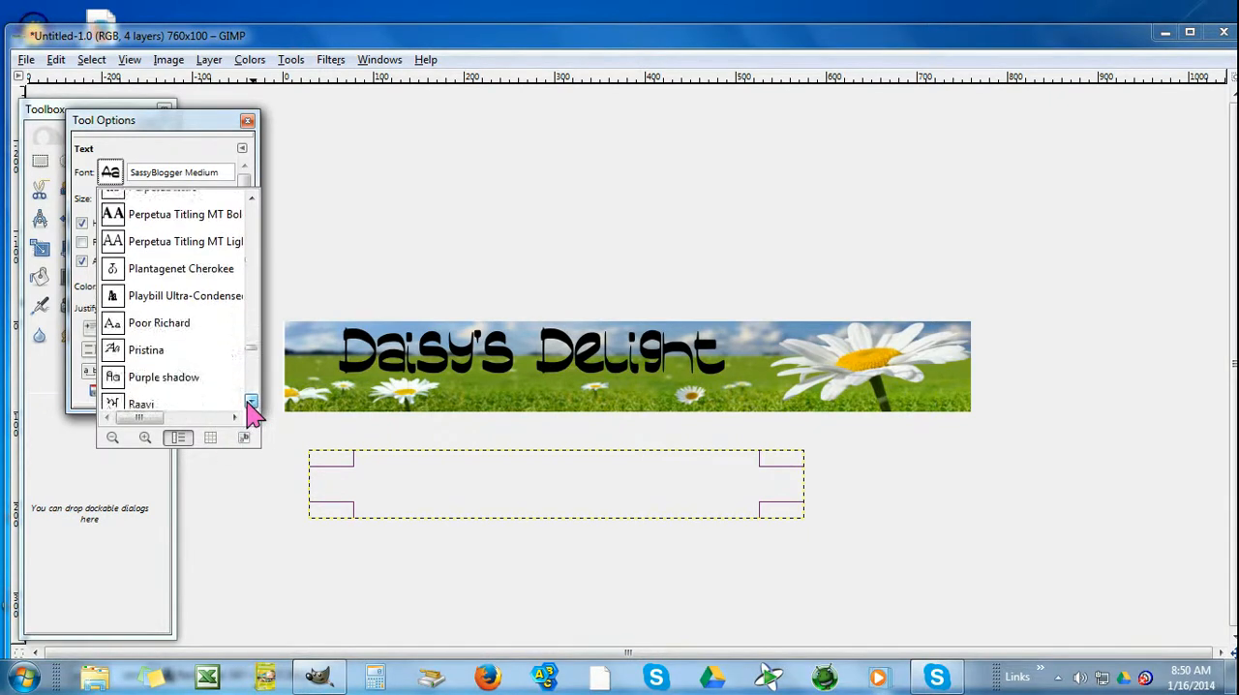
{"action": "left_click", "coordinate": [113, 379]}
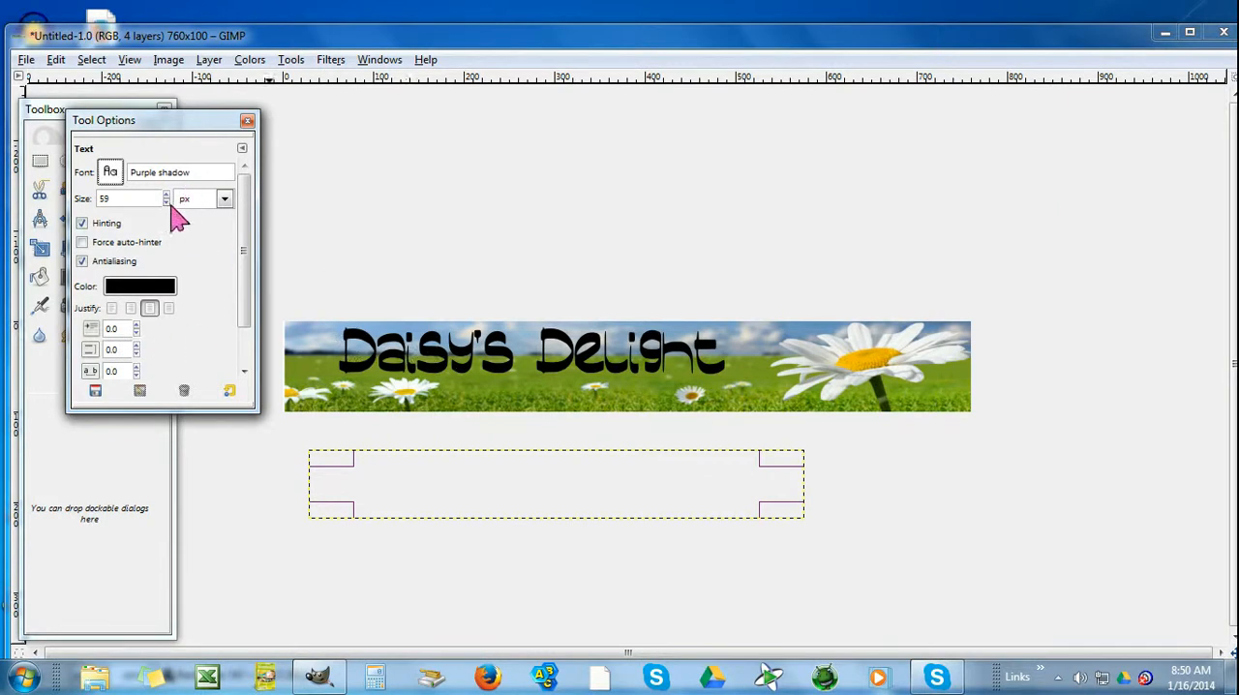
Move the tagline onto the banner just below the "Daisy's Delight" title and set its font size to 46 px
{"action": "left_click", "coordinate": [496, 511]}
{"action": "left_click_drag", "start_coordinate": [498, 490], "coordinate": [481, 386]}
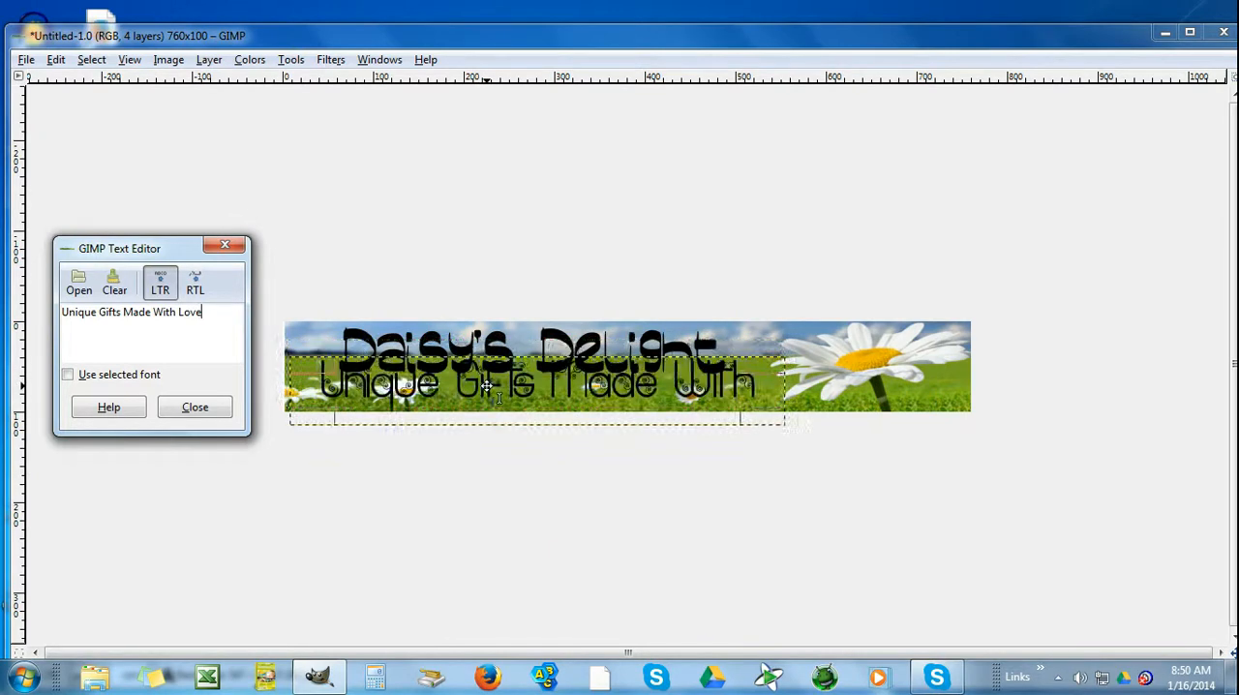
{"action": "left_click", "coordinate": [227, 246]}
{"action": "left_click", "coordinate": [165, 203]}
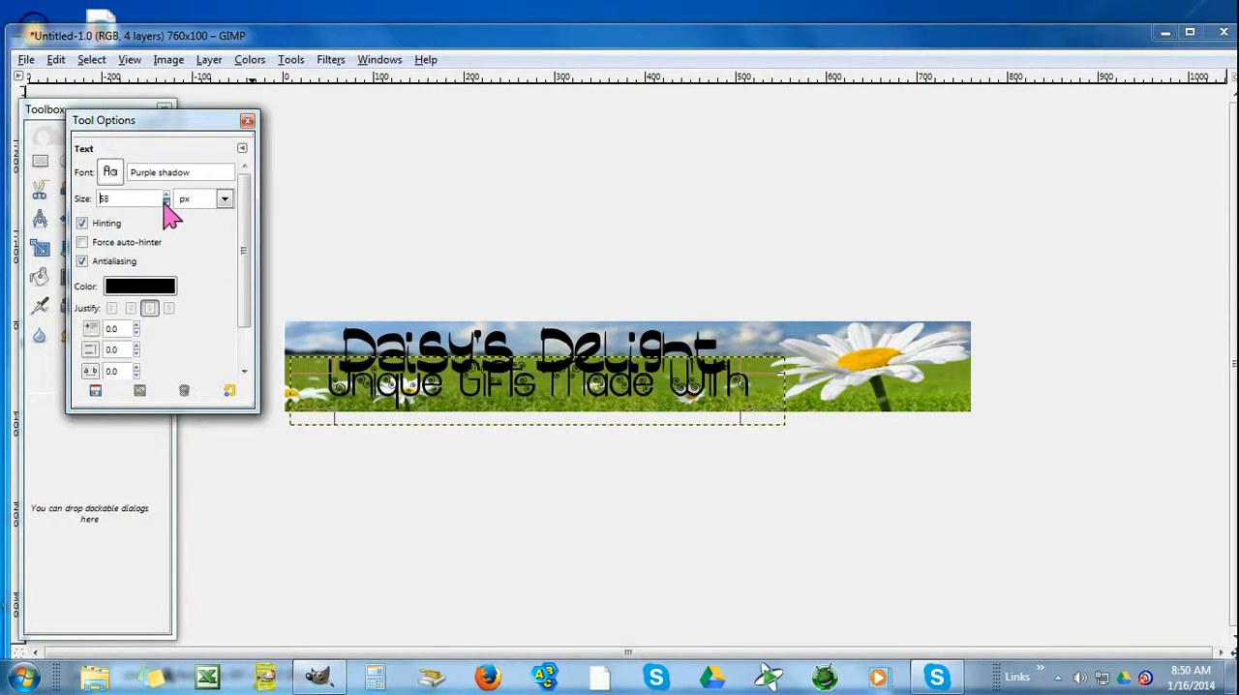
{"action": "left_click", "coordinate": [166, 193]}
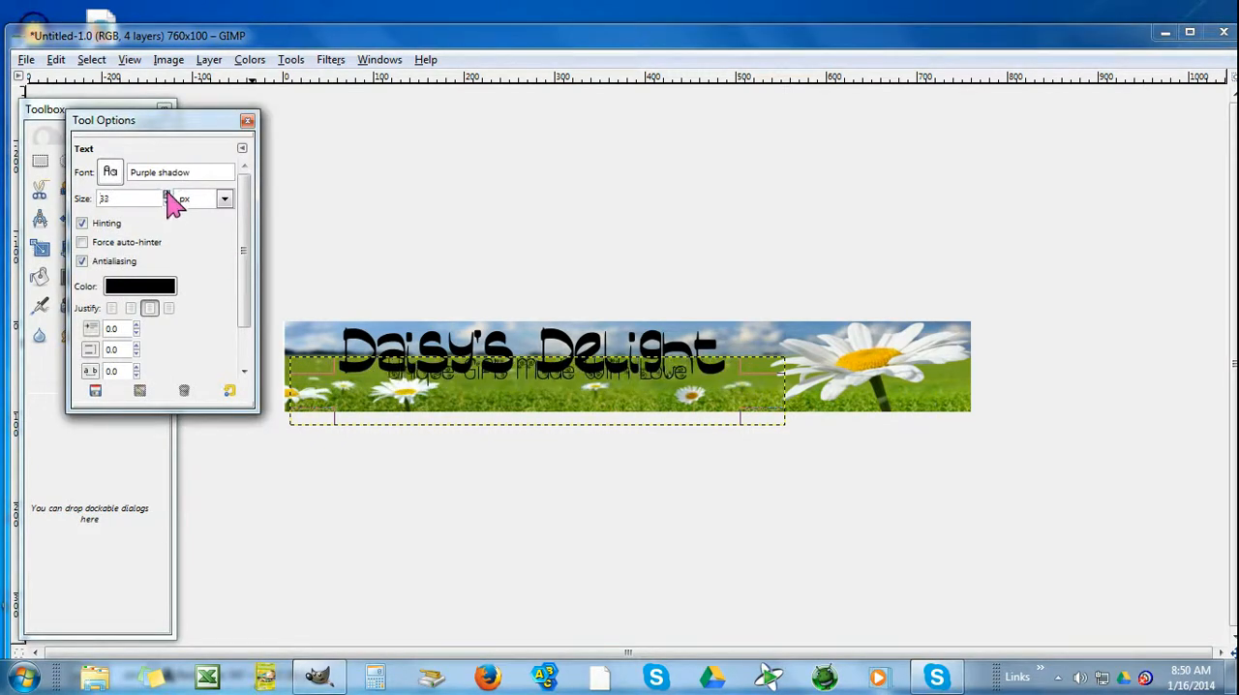
{"action": "left_click", "coordinate": [167, 202]}
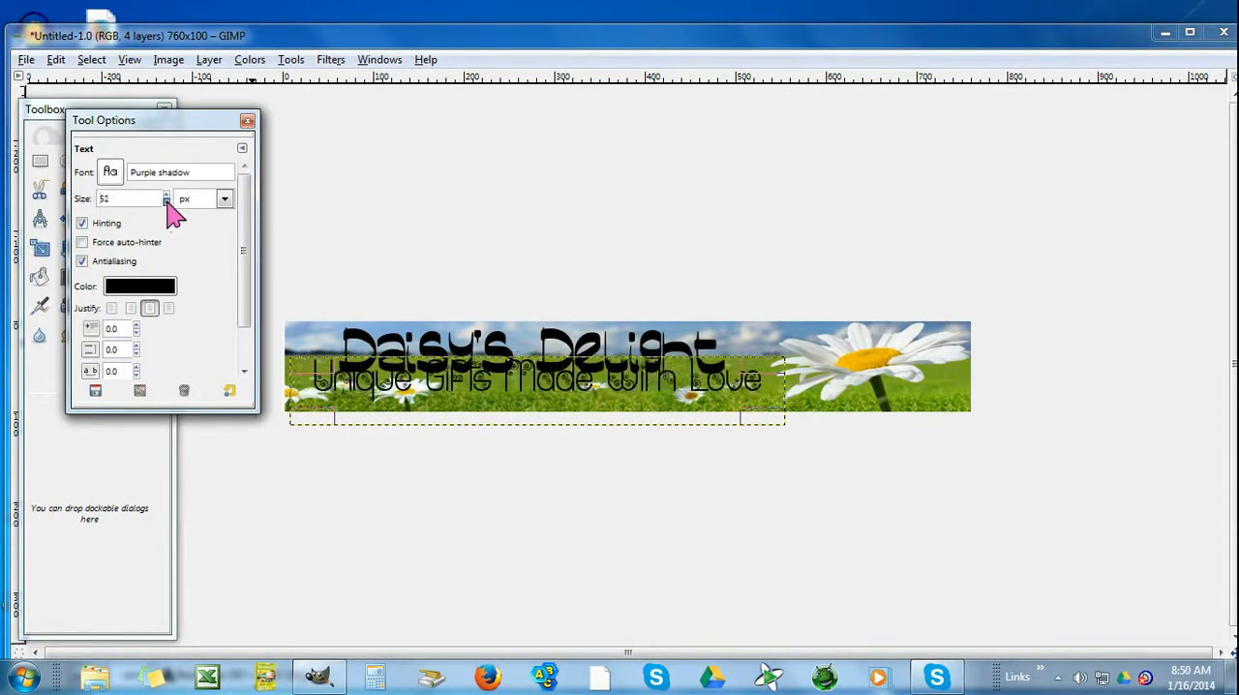
{"action": "left_click", "coordinate": [548, 381]}
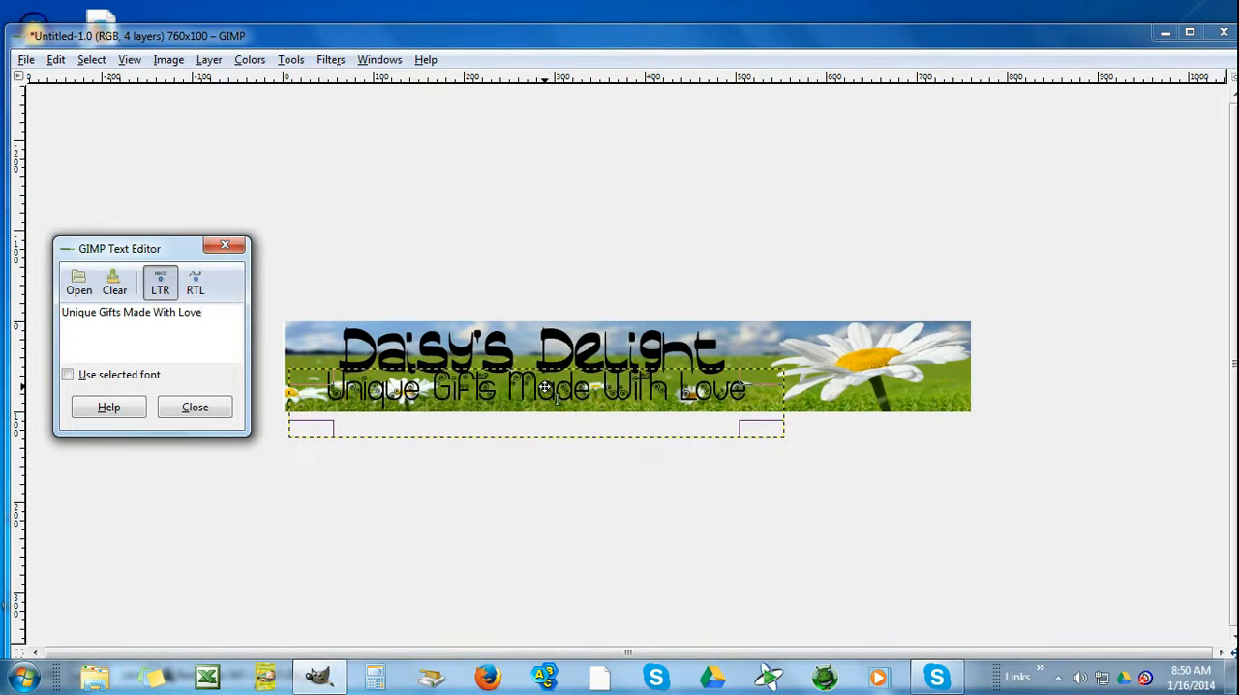
{"action": "left_click_drag", "start_coordinate": [544, 387], "coordinate": [544, 392]}
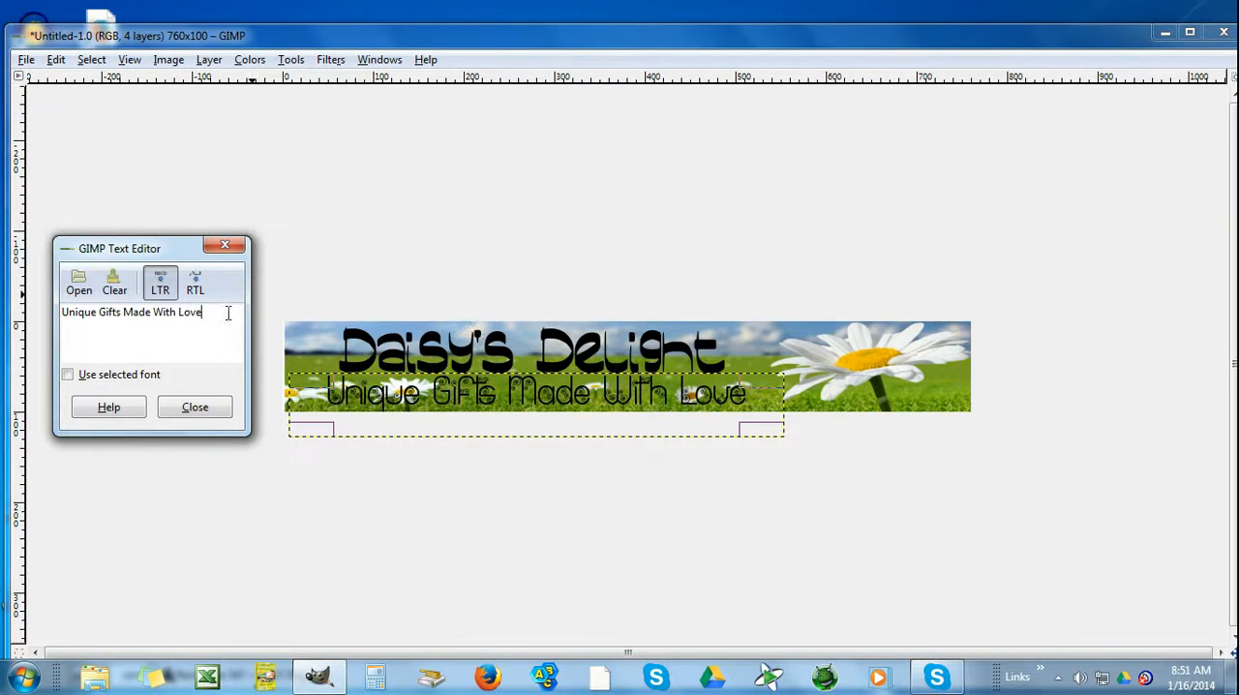
Reduce the tagline's font size to 43 px and shift it slightly left beneath the title
{"action": "left_click", "coordinate": [225, 244]}
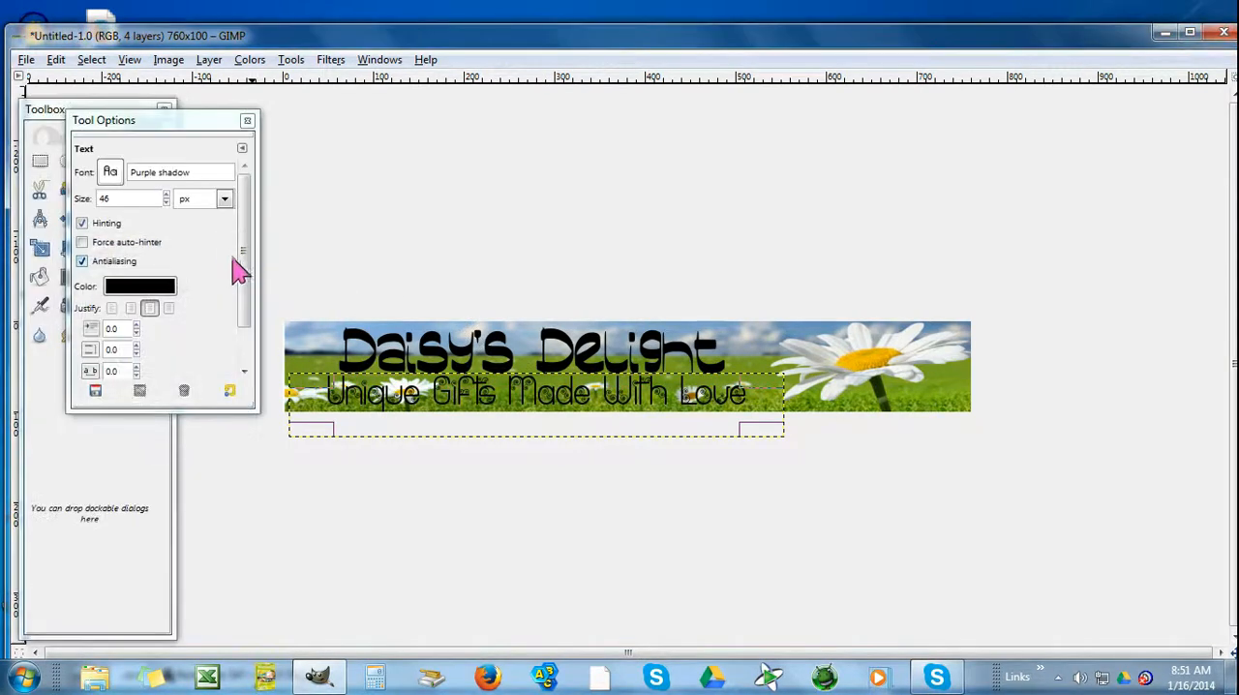
{"action": "left_click", "coordinate": [165, 203]}
{"action": "left_click", "coordinate": [166, 203]}
{"action": "left_click", "coordinate": [165, 203]}
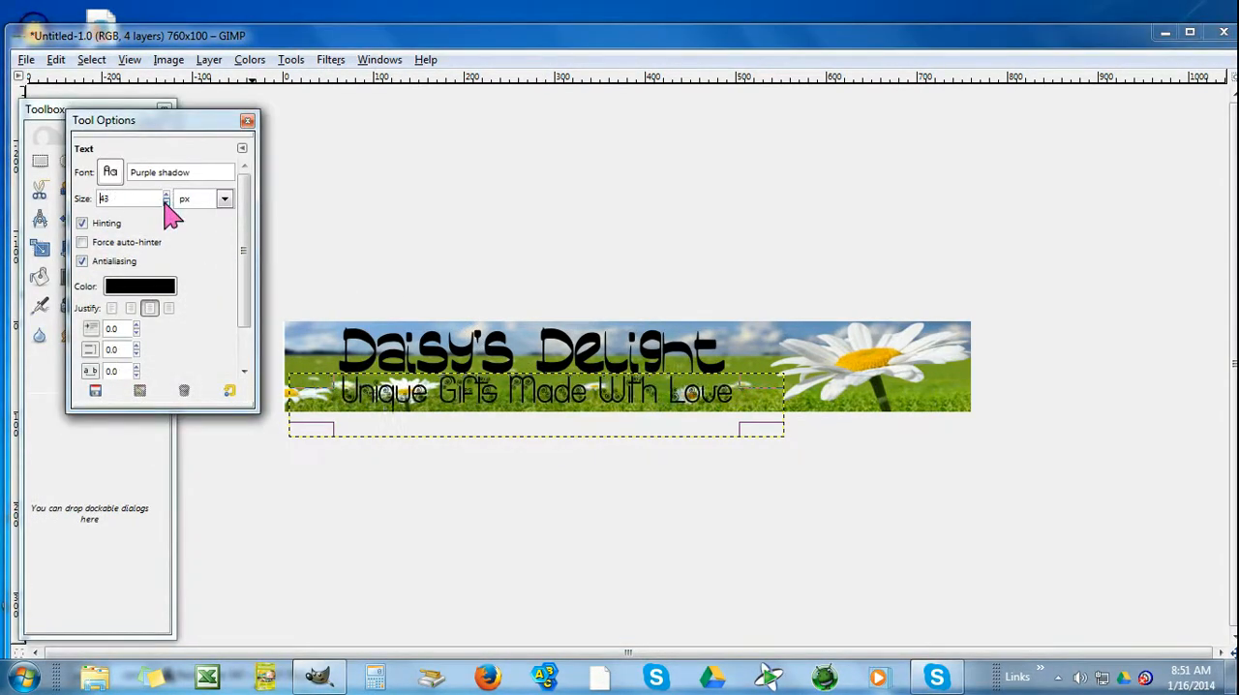
{"action": "left_click", "coordinate": [528, 405]}
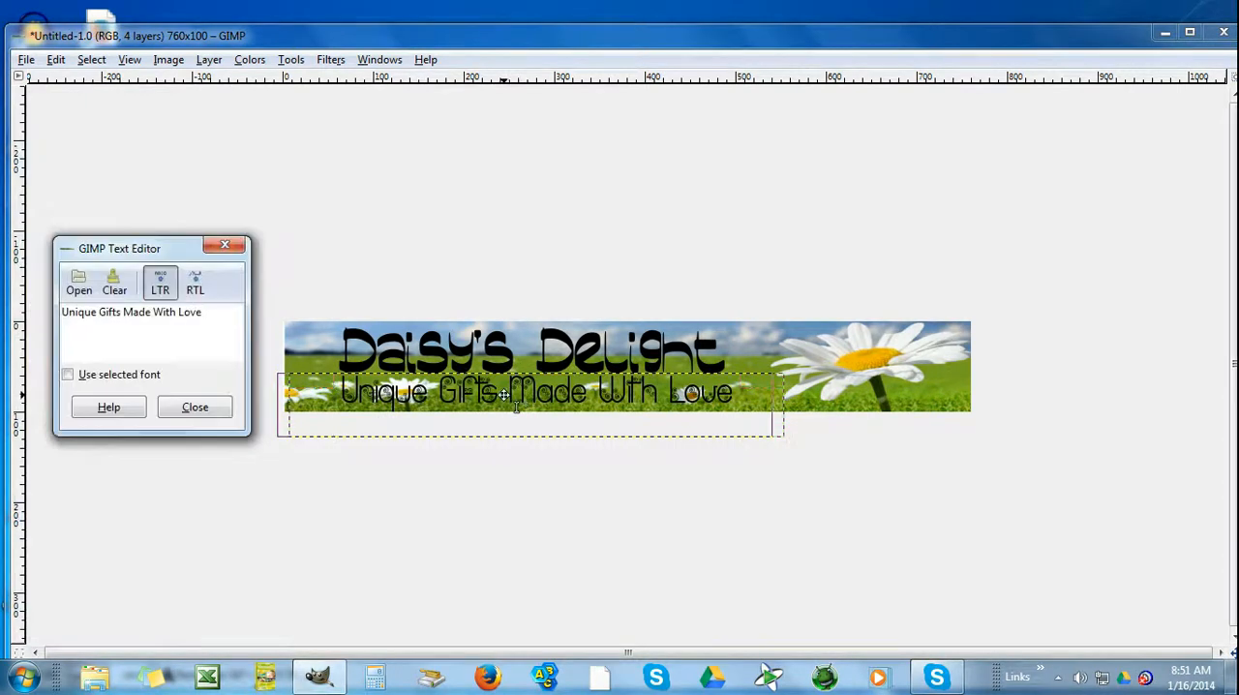
{"action": "left_click_drag", "start_coordinate": [528, 405], "coordinate": [507, 389]}
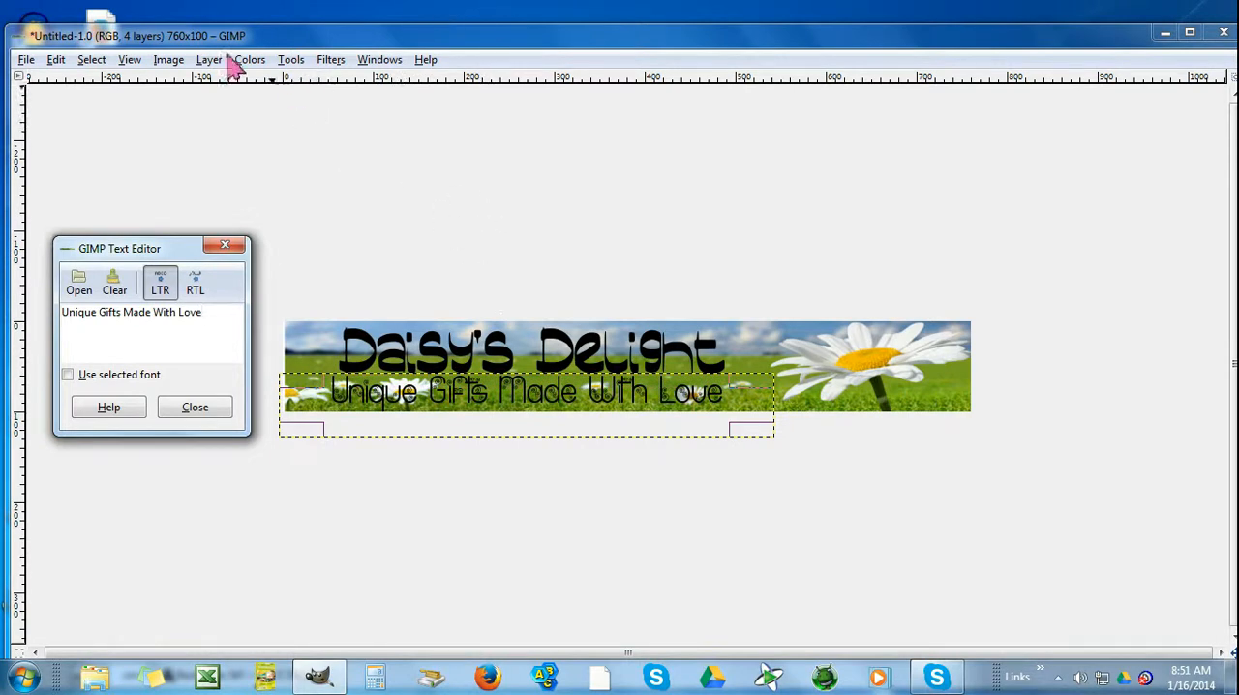
Save the banner as daisy.png in the Pictures folder, merging the visible layers for the PNG export
{"action": "left_click", "coordinate": [26, 60]}
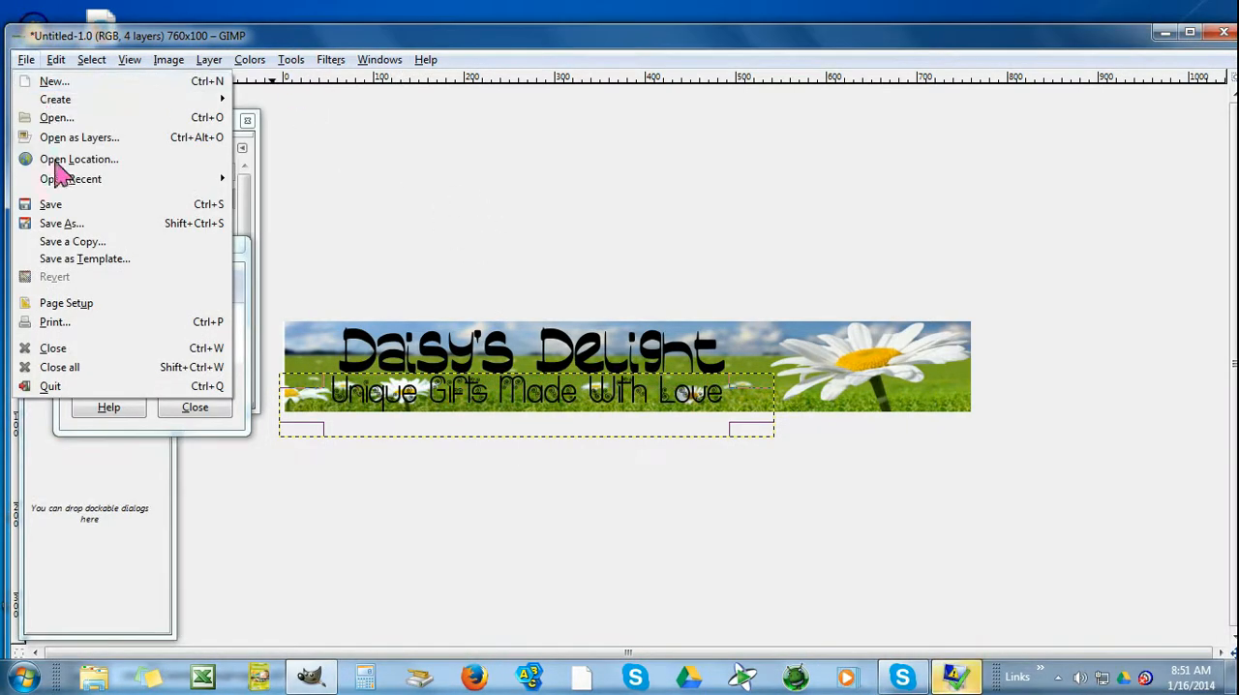
{"action": "left_click", "coordinate": [61, 224]}
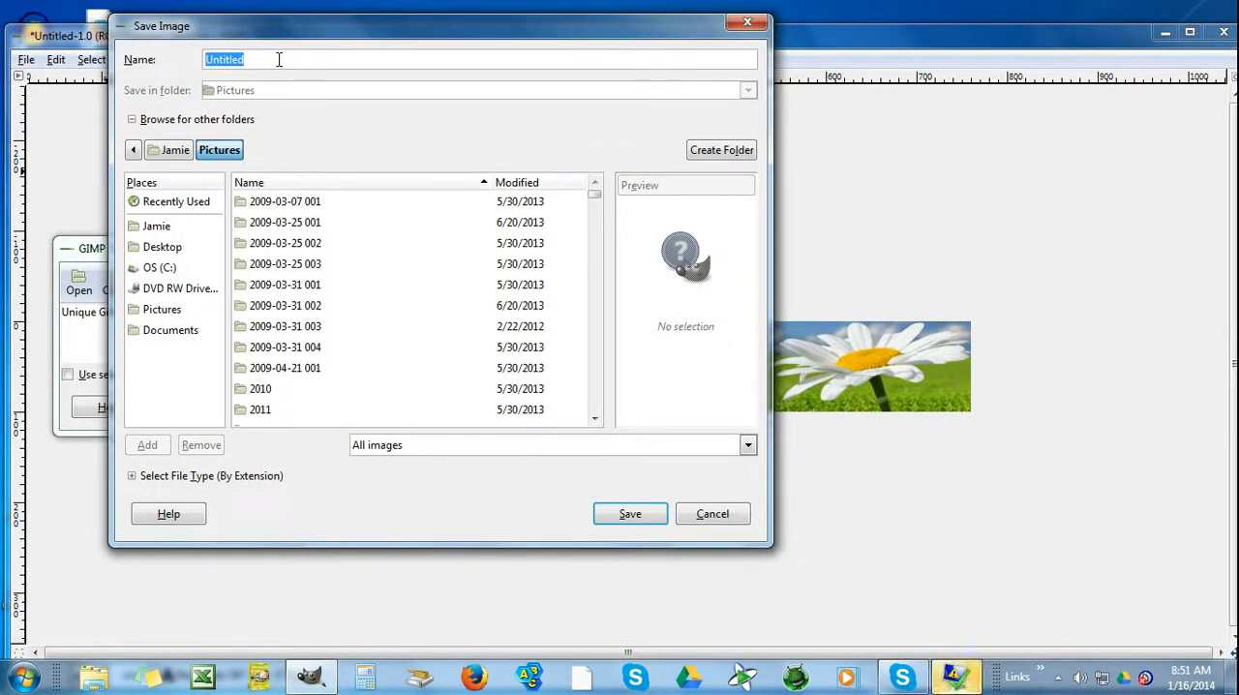
{"action": "type", "text": "daisy.png"}
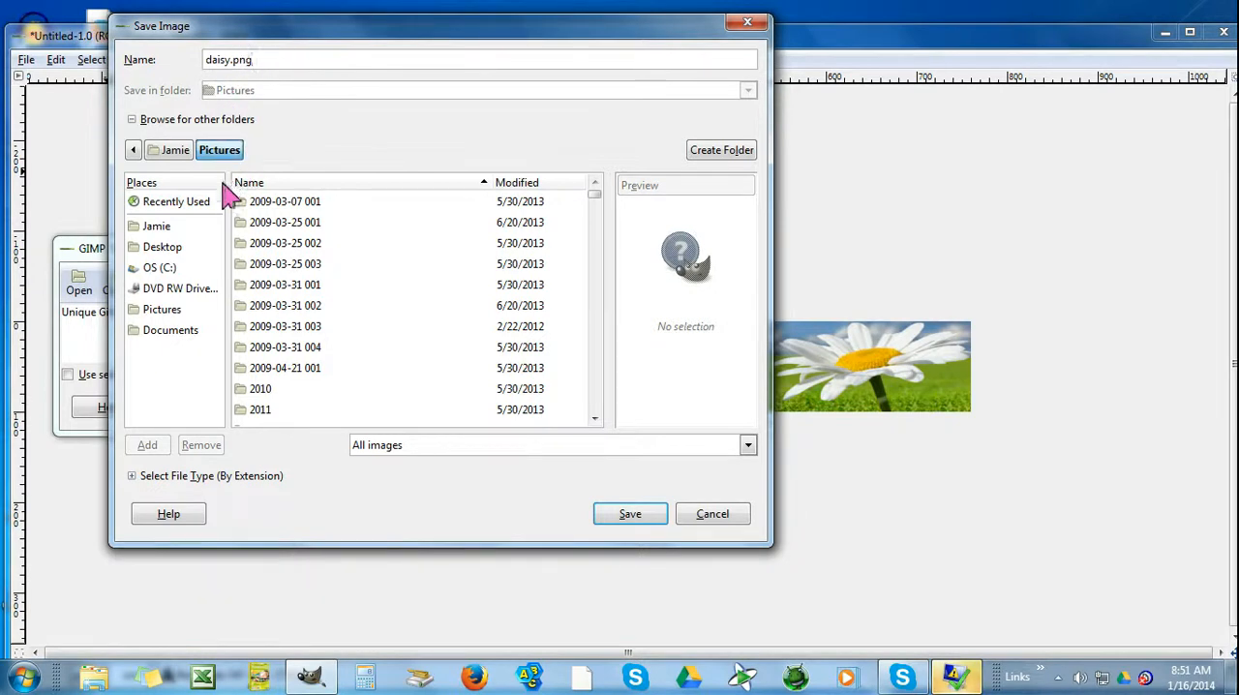
{"action": "left_click", "coordinate": [172, 249]}
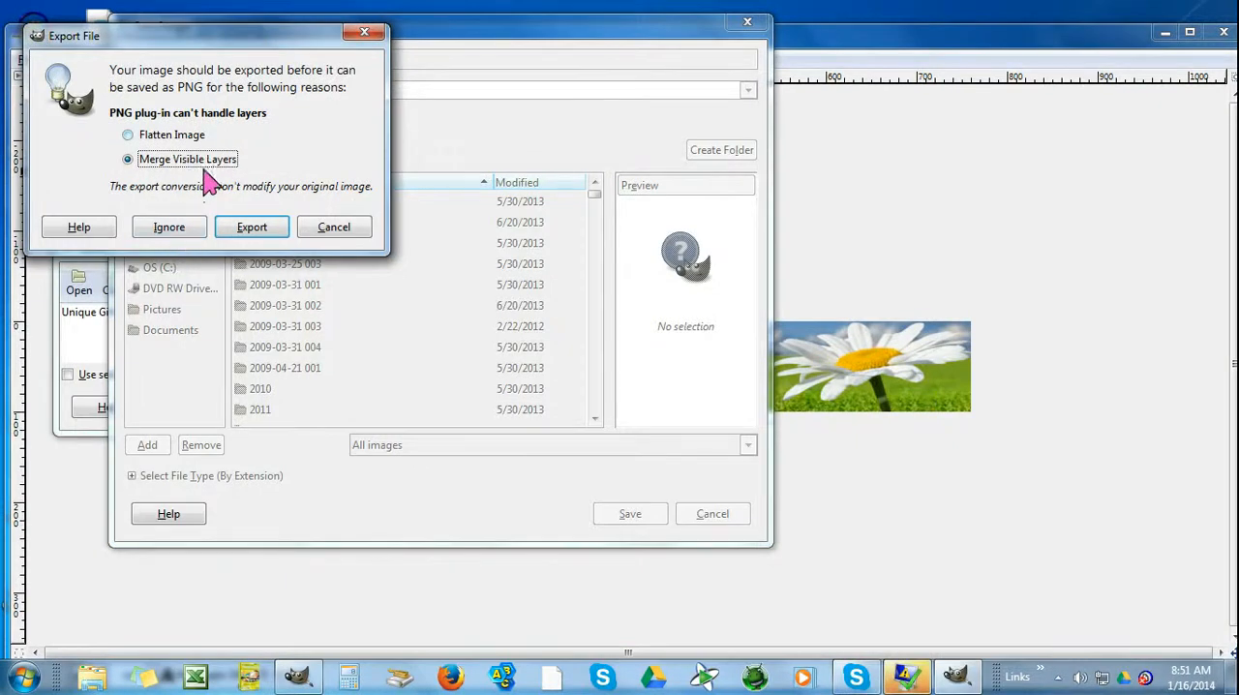
{"action": "left_click", "coordinate": [250, 232]}
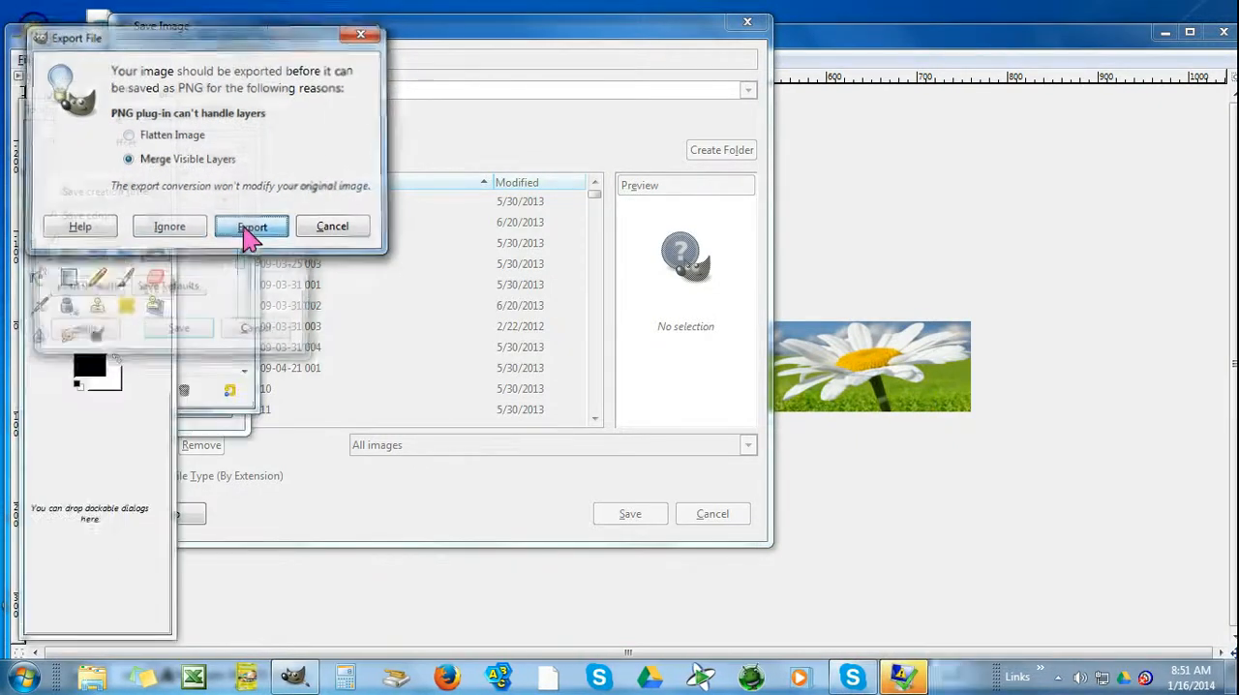
{"action": "left_click", "coordinate": [181, 345]}
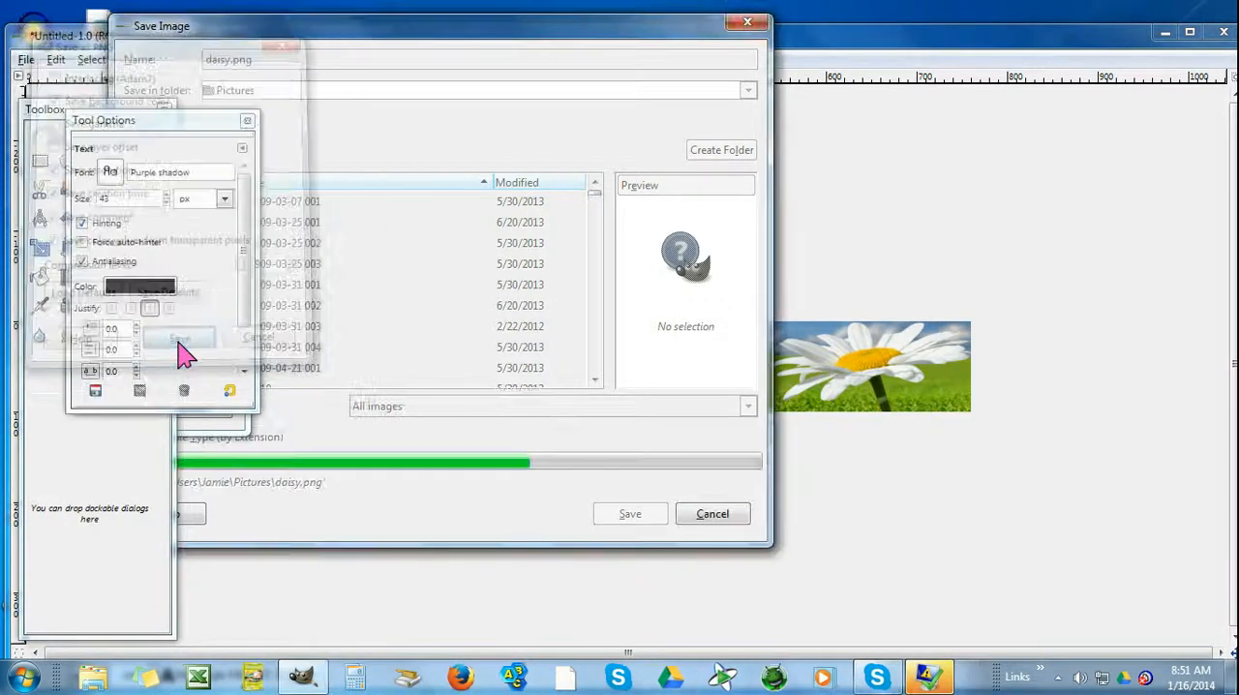